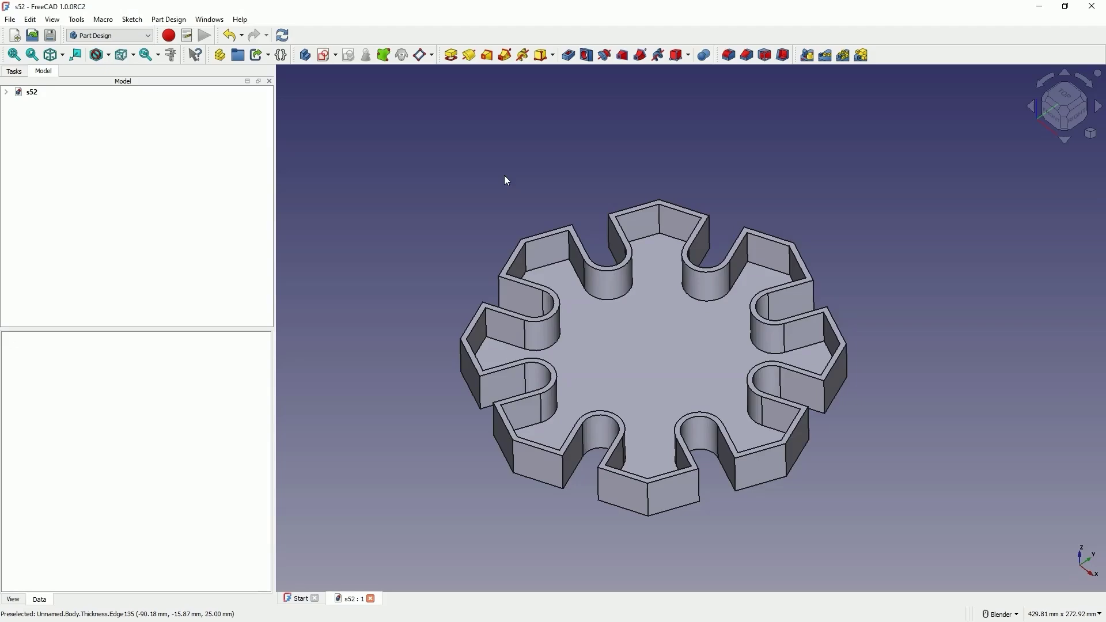
{"action": "key", "text": "shift+Right"}
{"action": "mouse_move", "coordinate": [504, 175]}
{"action": "middle_mouse_down"}
{"action": "mouse_move", "coordinate": [608, 142]}
{"action": "mouse_move", "coordinate": [637, 164]}
{"action": "middle_mouse_up"}
{"action": "scroll", "coordinate": [637, 163], "scroll_direction": "up", "scroll_amount": 2}
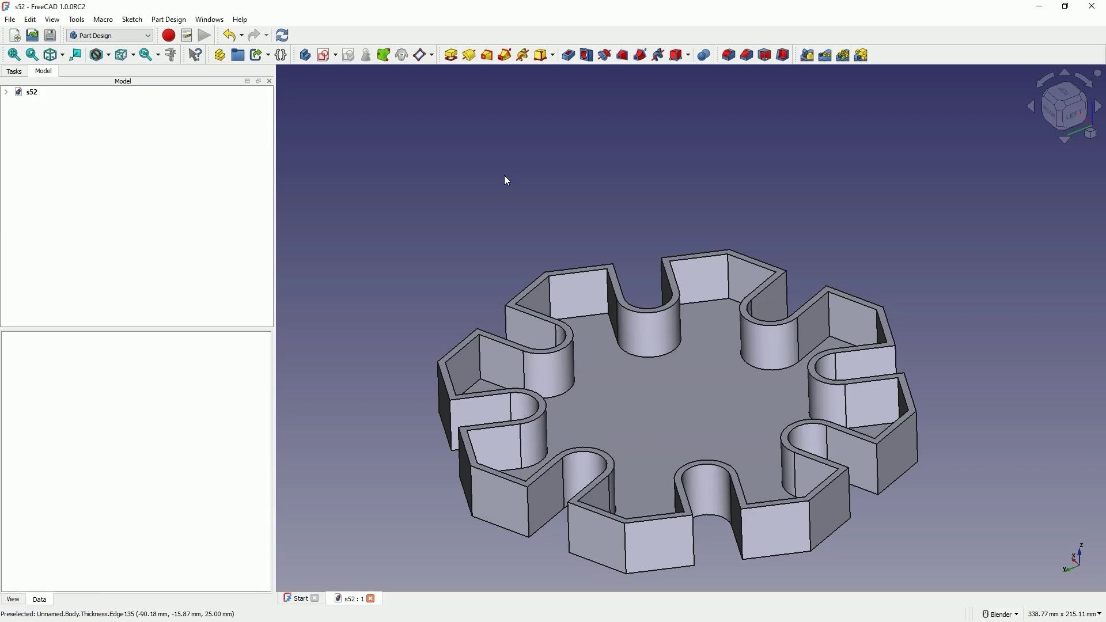
{"action": "left_click", "coordinate": [389, 298]}
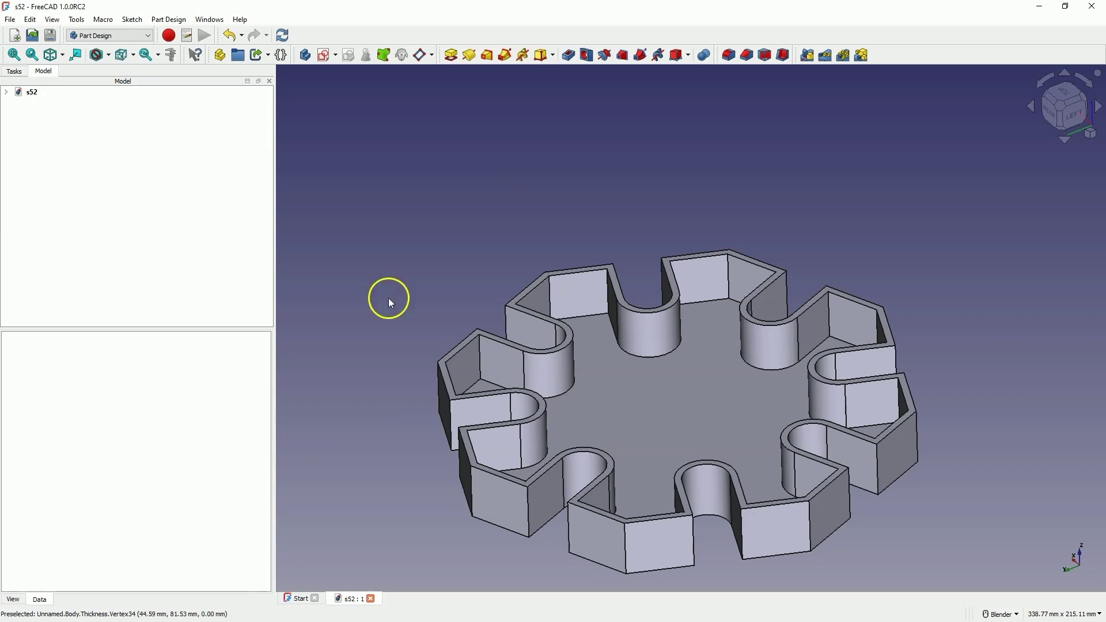
- Close the s52 document and create a new parametric part file
{"action": "left_click", "coordinate": [371, 599]}
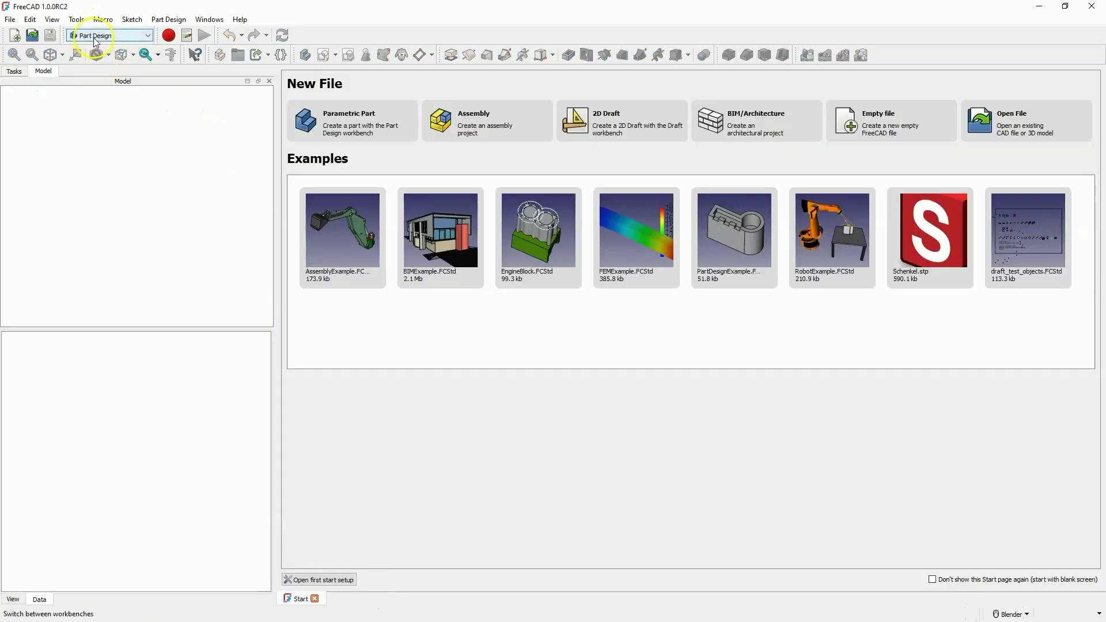
{"action": "left_click", "coordinate": [358, 115]}
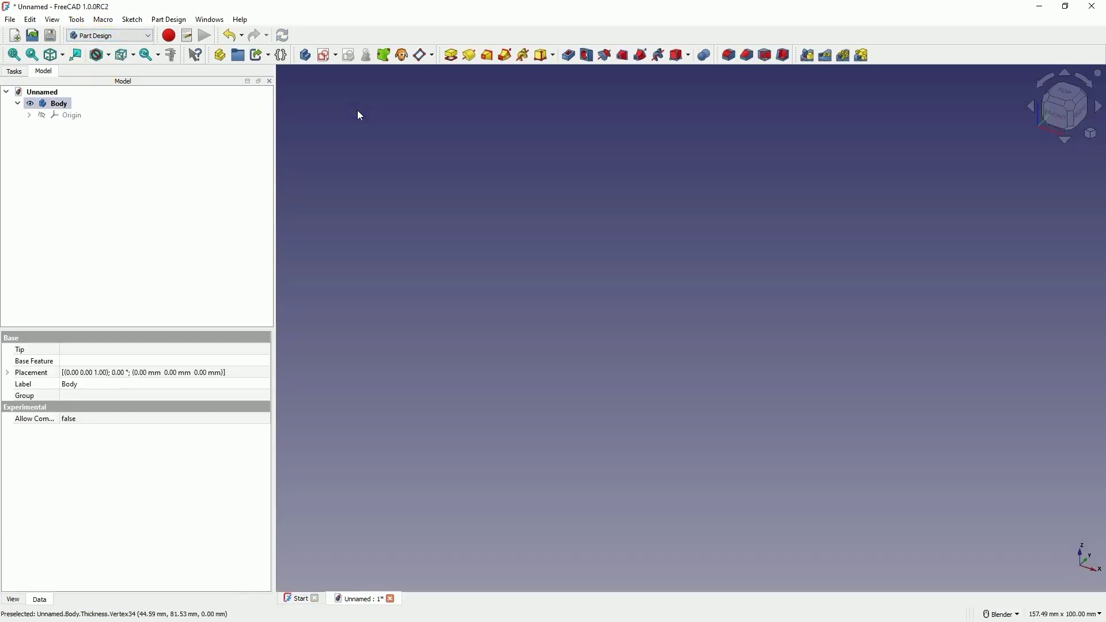
- Sketch an eight-sided polygon on the XY-plane, centred on the origin with a 100 mm radius and one corner on the horizontal axis
{"action": "left_click", "coordinate": [326, 56]}
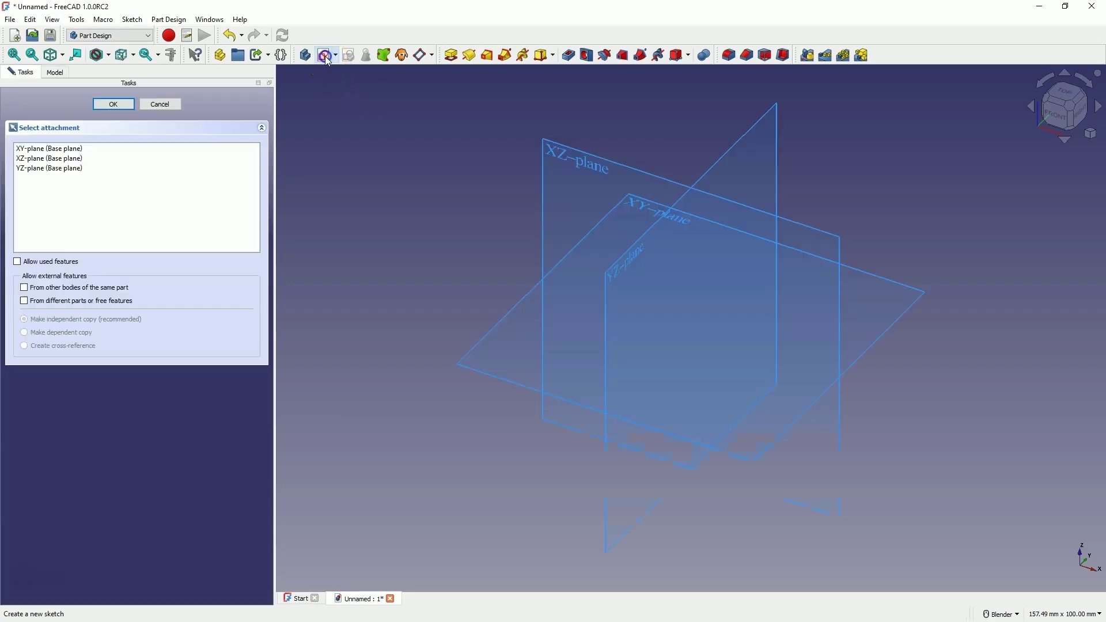
{"action": "left_click", "coordinate": [636, 203]}
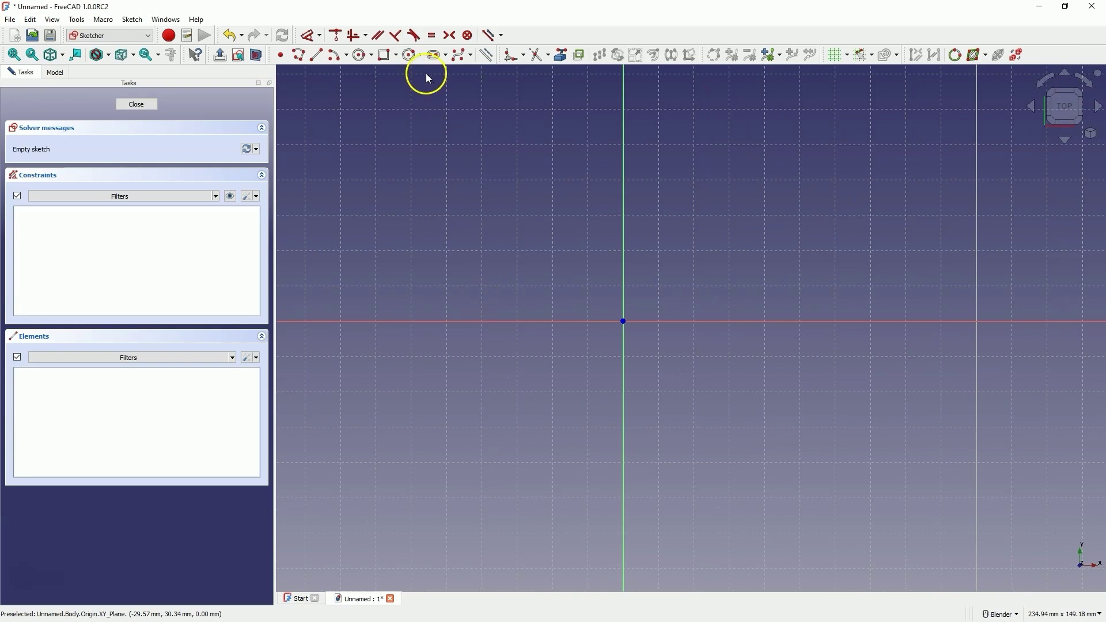
{"action": "left_click", "coordinate": [420, 58]}
{"action": "left_click", "coordinate": [429, 134]}
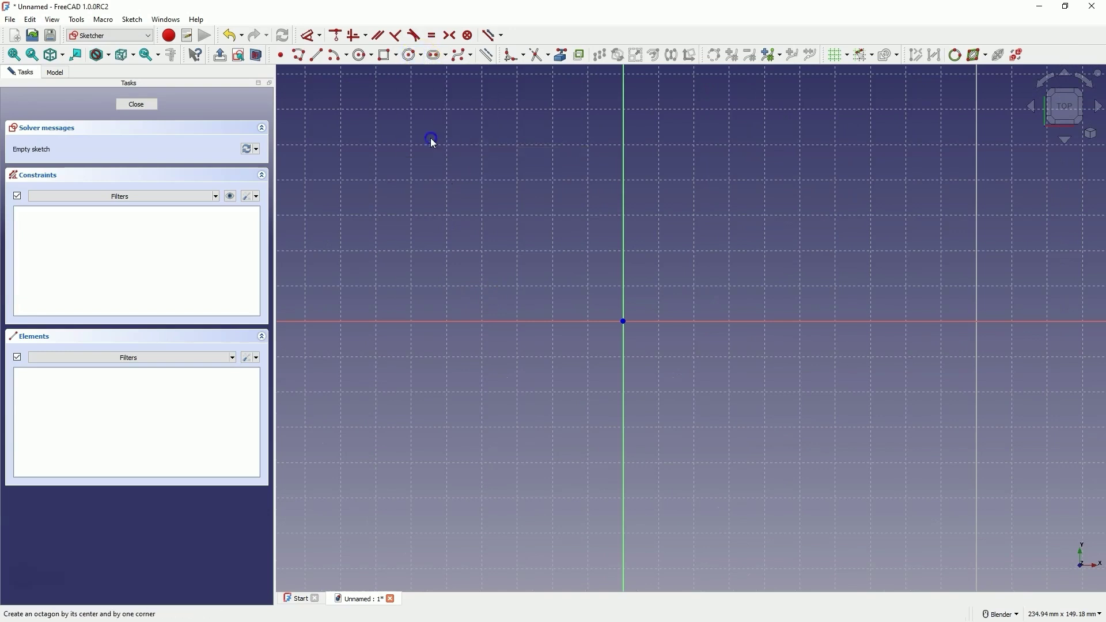
{"action": "left_click", "coordinate": [623, 321]}
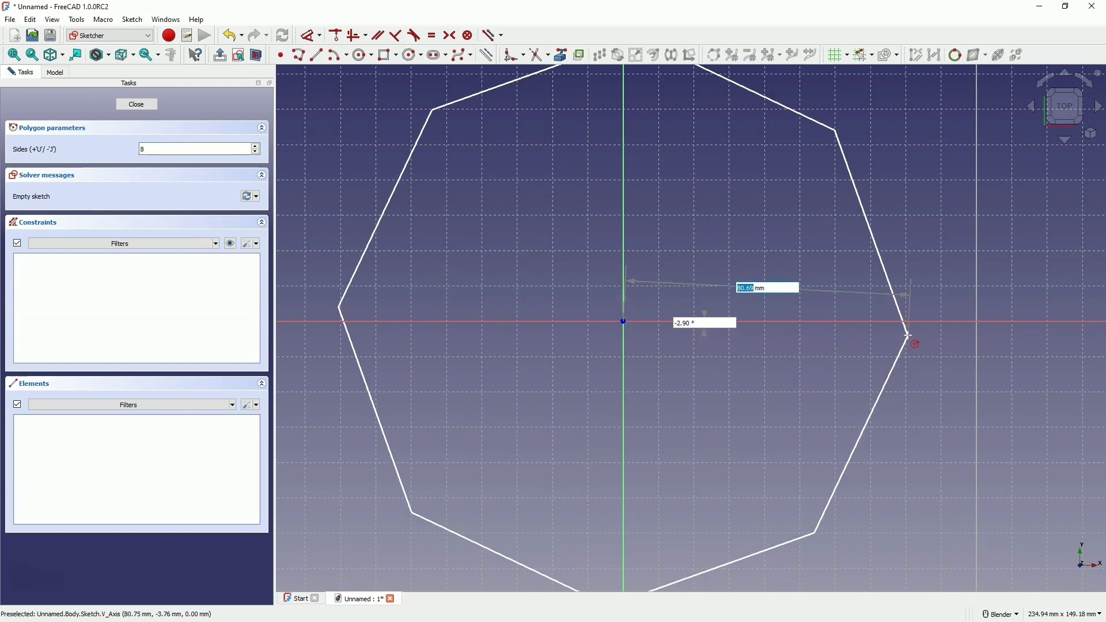
{"action": "key", "text": "Tab"}
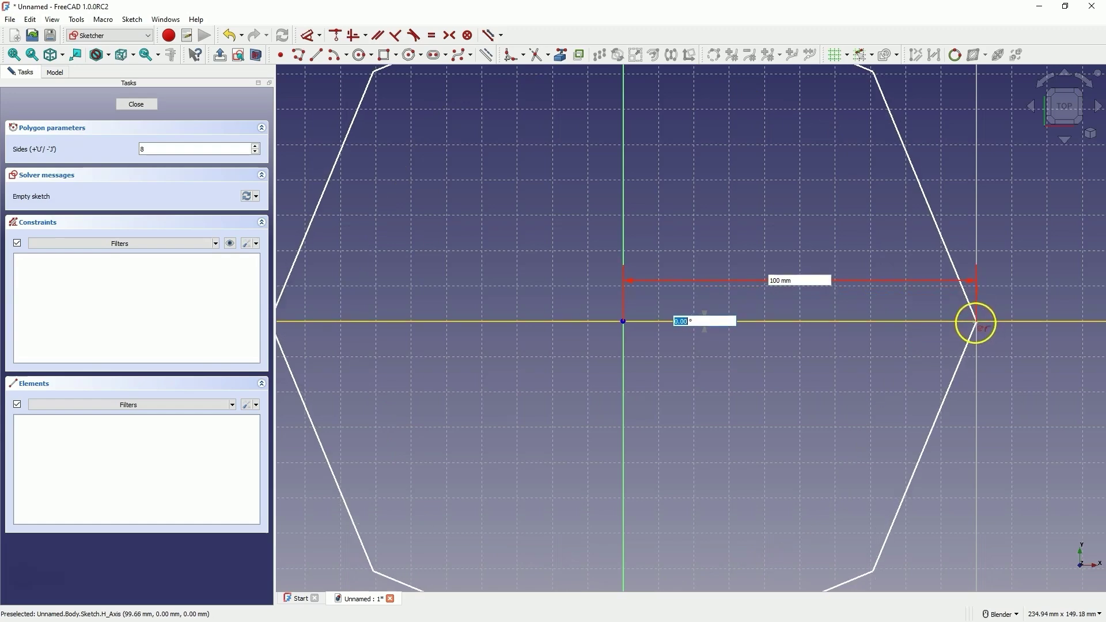
{"action": "left_click", "coordinate": [963, 326]}
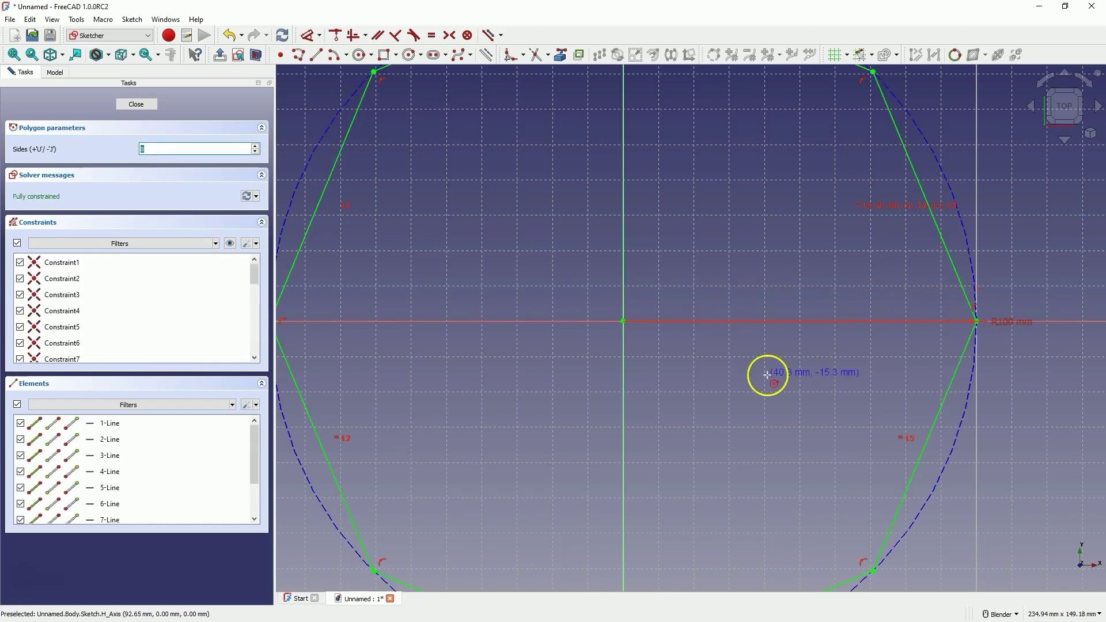
{"action": "scroll", "coordinate": [766, 375], "scroll_direction": "down", "scroll_amount": 2}
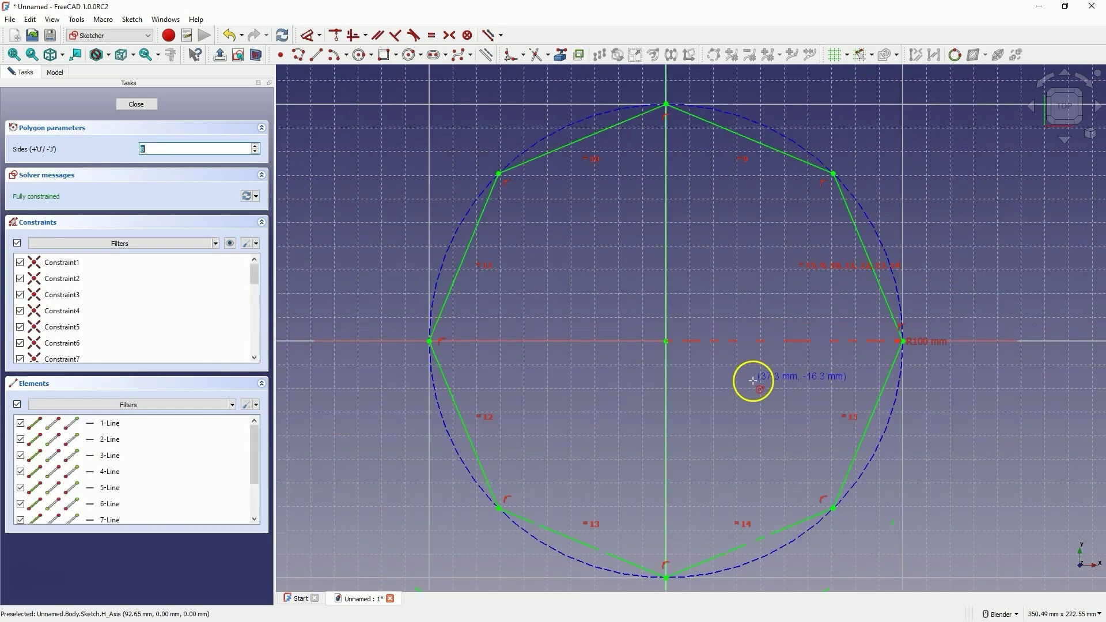
{"action": "left_click", "coordinate": [138, 105]}
- Pad the octagon sketch to a length of 25 mm
{"action": "scroll", "coordinate": [705, 267], "scroll_direction": "down", "scroll_amount": 2}
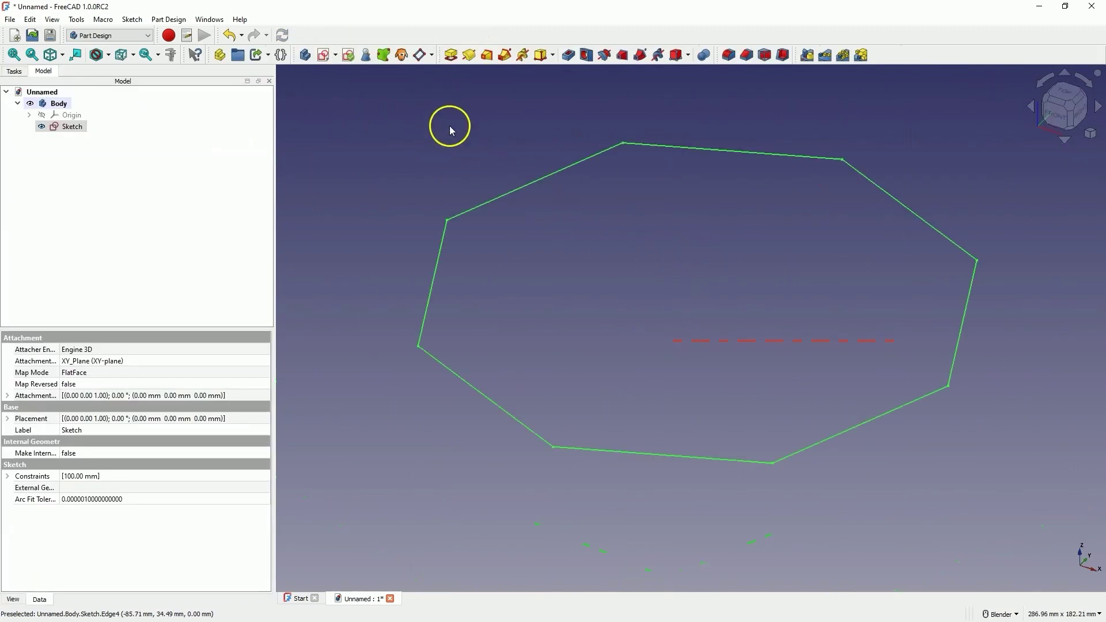
{"action": "left_click", "coordinate": [453, 55]}
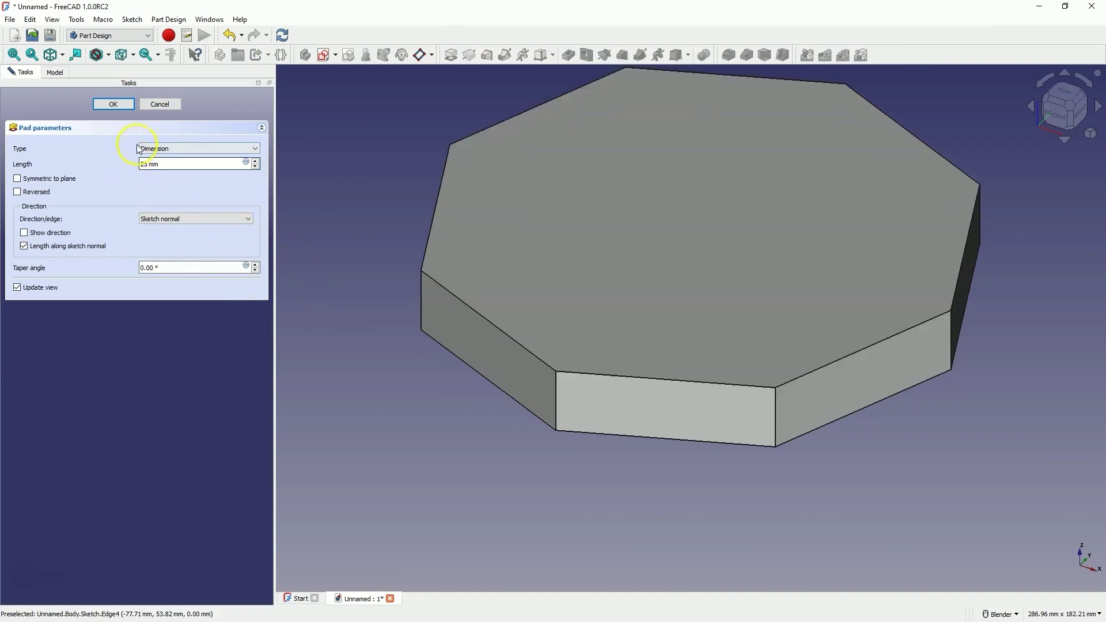
{"action": "left_click", "coordinate": [113, 103]}
- Start a sketch on the pad's top face and link the octagon's upper-right edge as external geometry
{"action": "scroll", "coordinate": [412, 277], "scroll_direction": "down", "scroll_amount": 2}
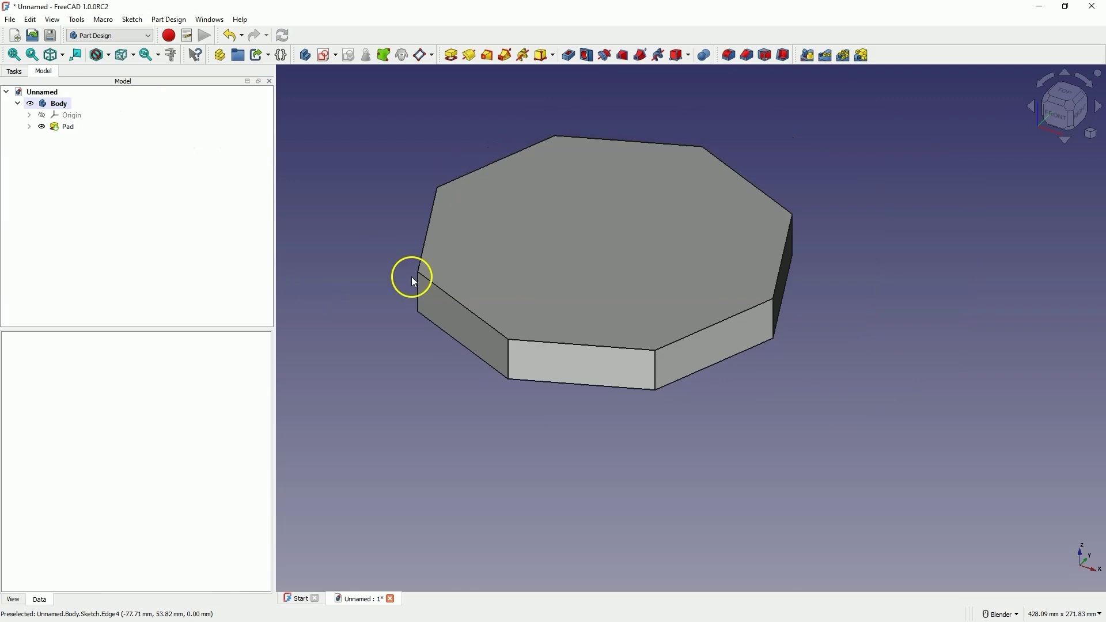
{"action": "key", "text": "v"}
{"action": "key", "text": "f"}
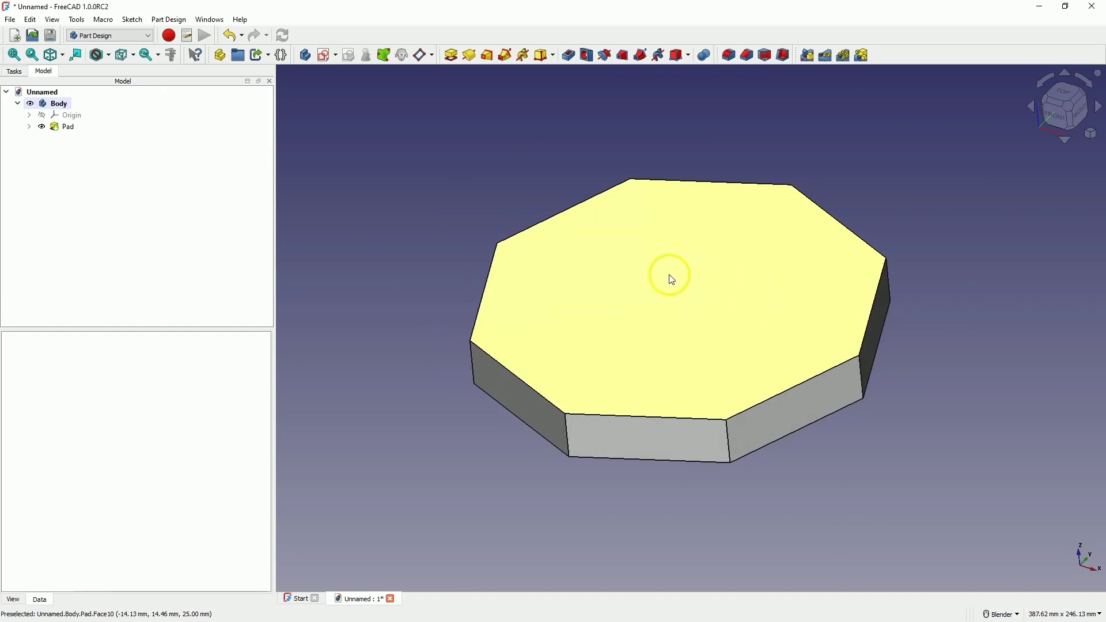
{"action": "left_click", "coordinate": [740, 278]}
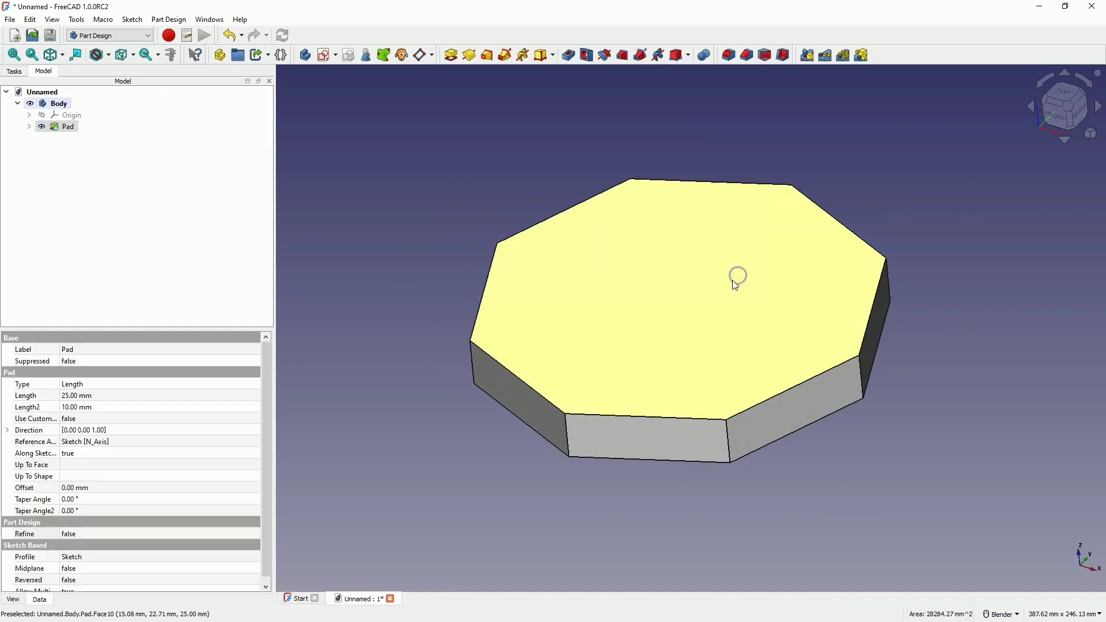
{"action": "left_click", "coordinate": [324, 56]}
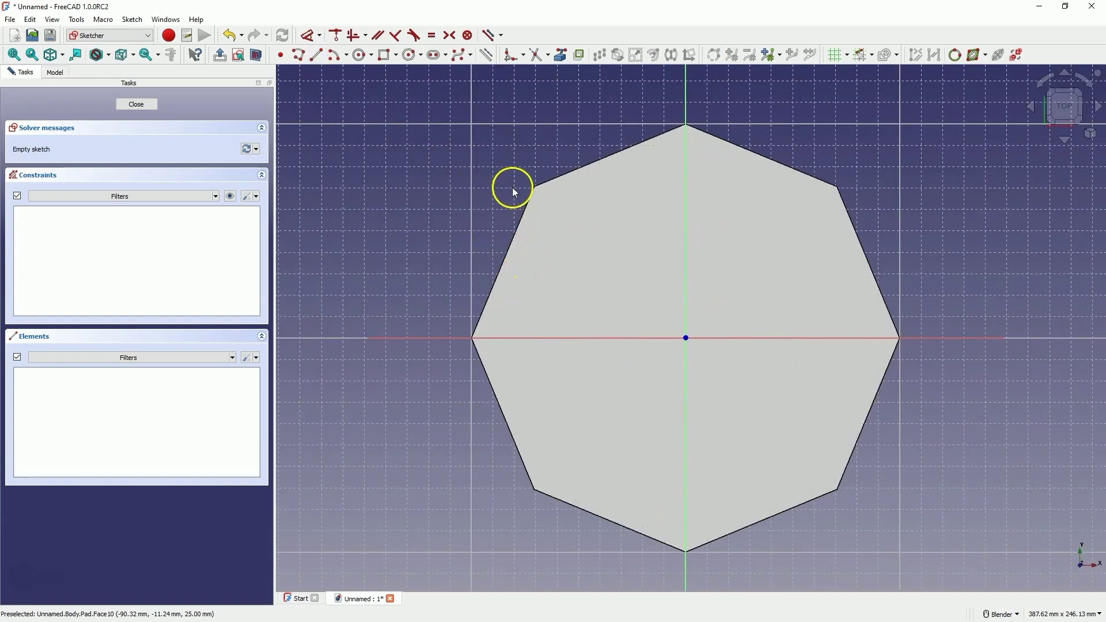
{"action": "left_click", "coordinate": [563, 62]}
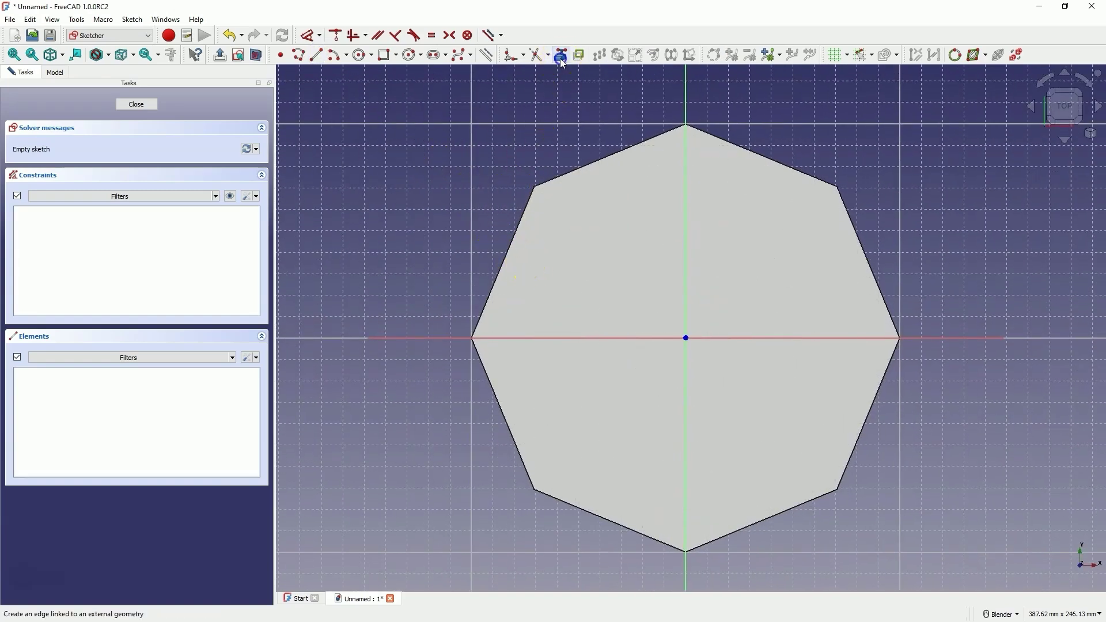
{"action": "left_click", "coordinate": [763, 153]}
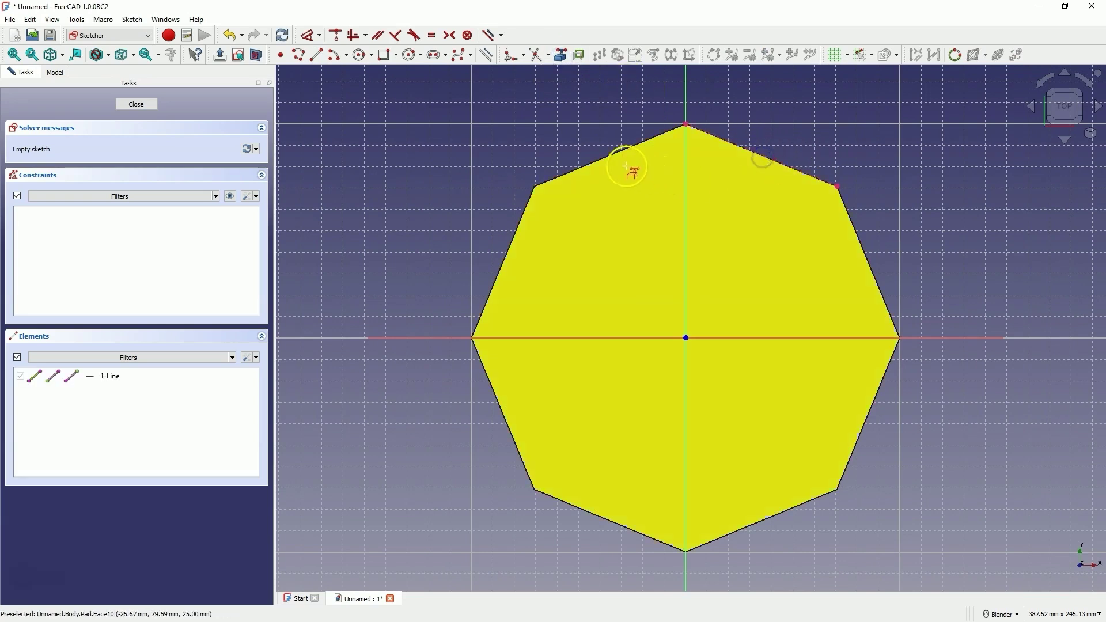
- Draw a slanted slot across the linked edge, 60 mm between arc centres with a 10 mm radius
{"action": "left_click", "coordinate": [436, 56]}
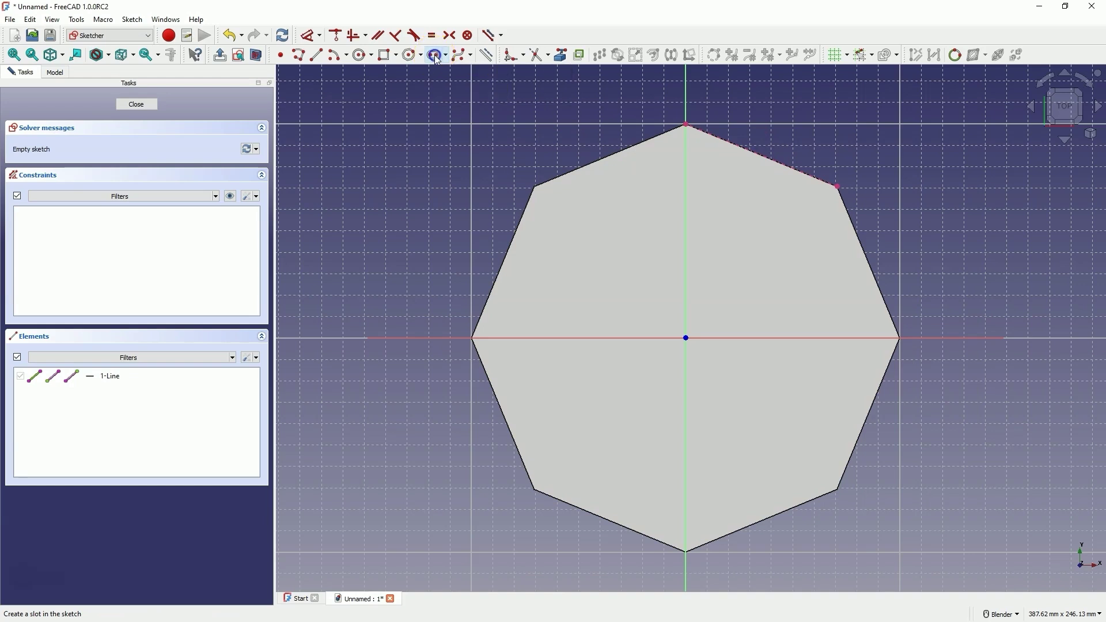
{"action": "left_click", "coordinate": [790, 119]}
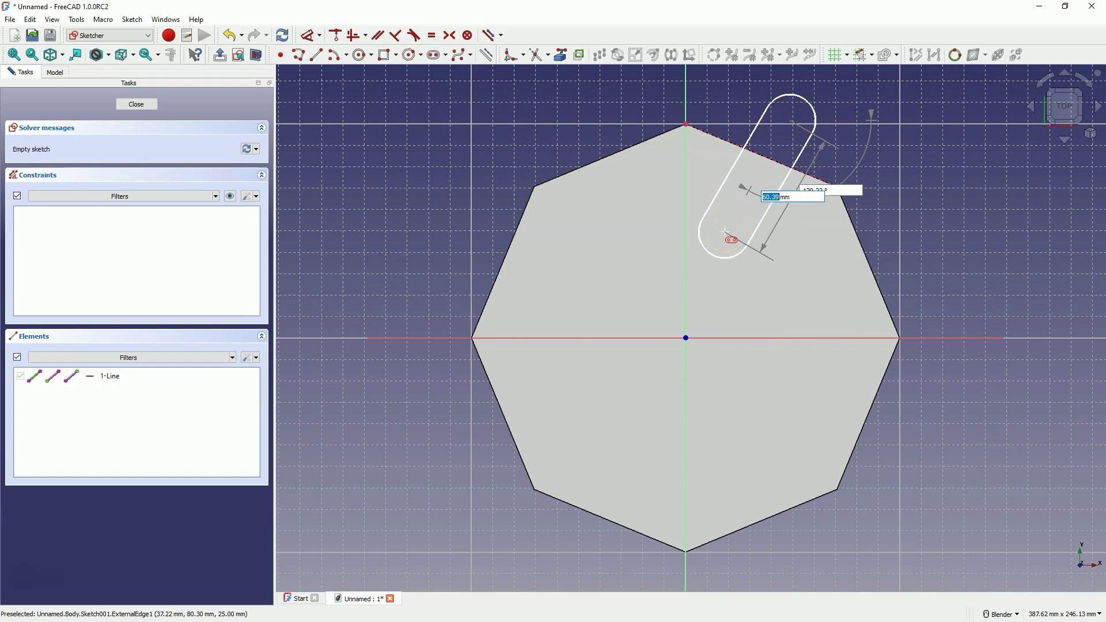
{"action": "key", "text": "Tab"}
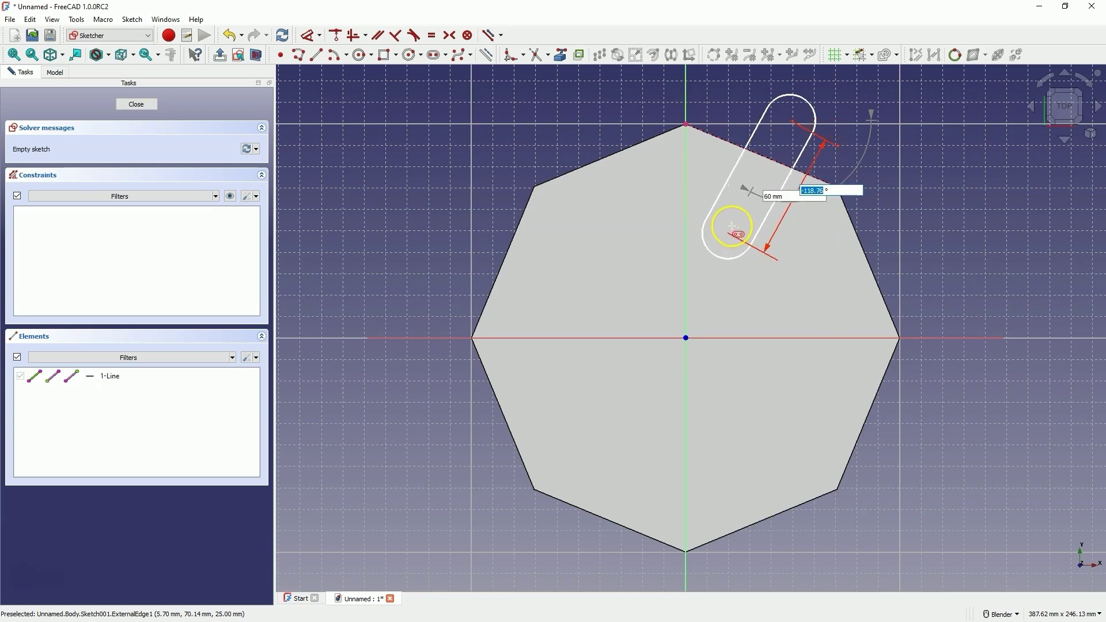
{"action": "key", "text": "Tab"}
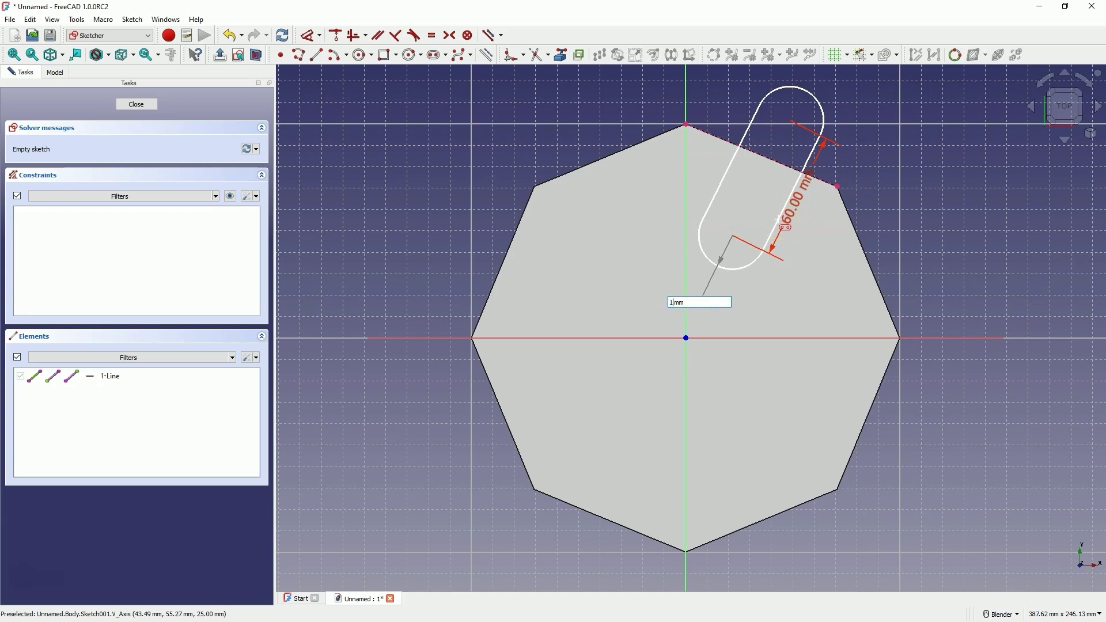
{"action": "key", "text": "Return"}
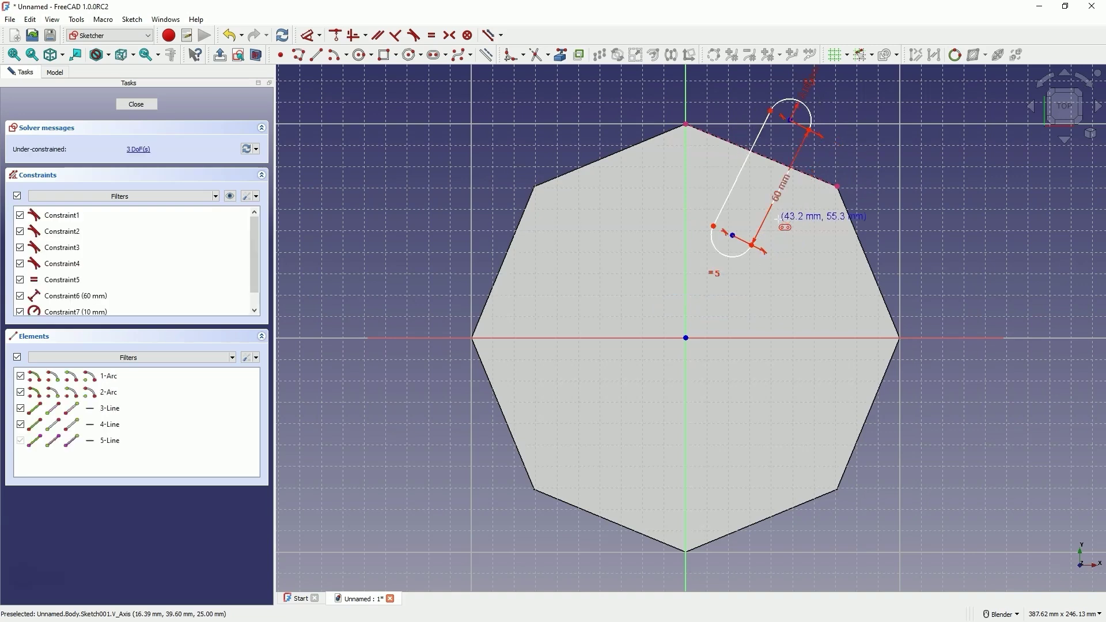
{"action": "left_click", "coordinate": [693, 175]}
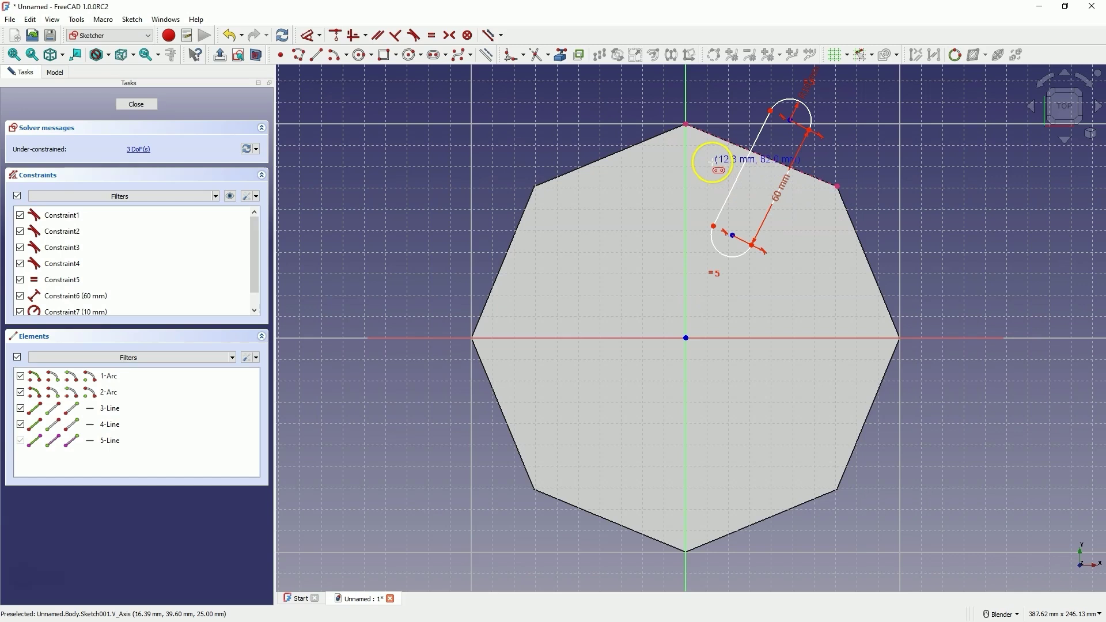
{"action": "right_click", "coordinate": [712, 163]}
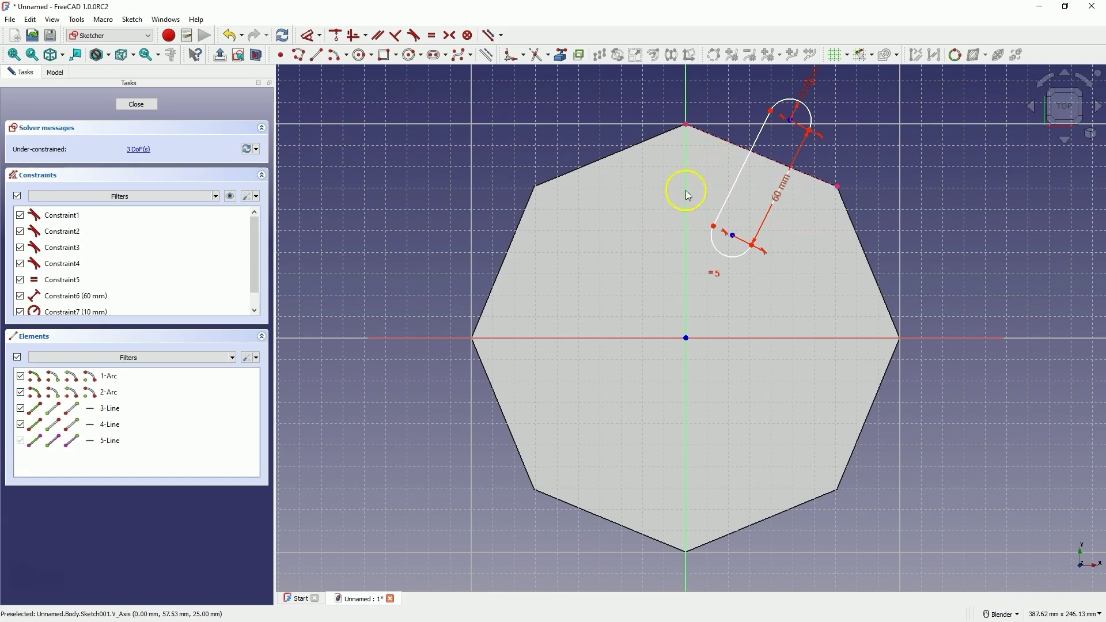
- Place a point at the midpoint of the linked octagon edge
{"action": "left_click", "coordinate": [282, 57]}
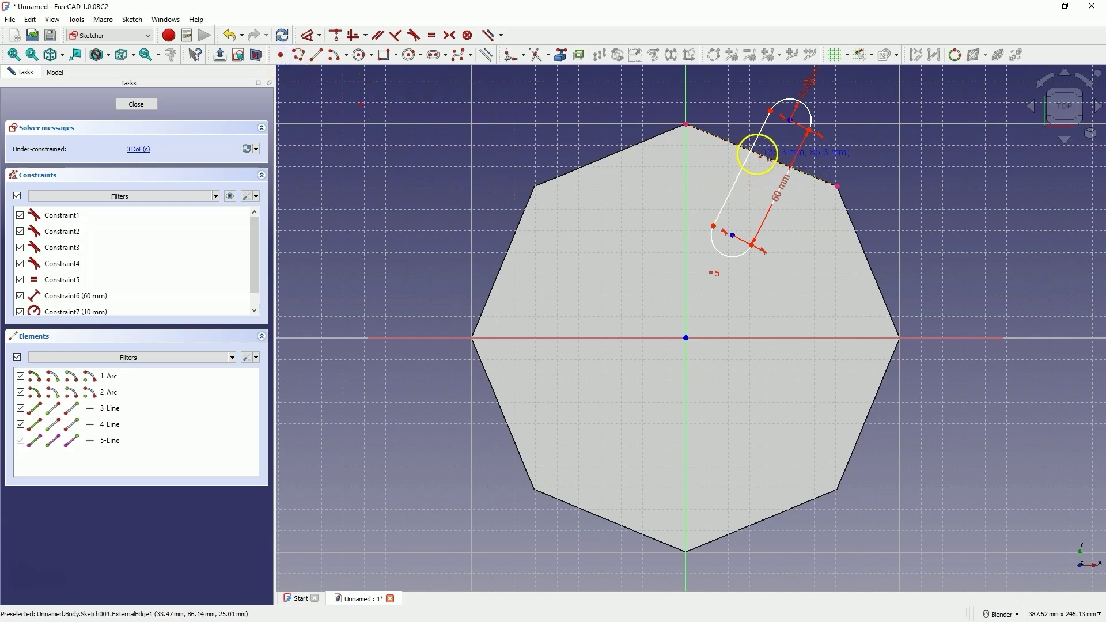
{"action": "left_click", "coordinate": [761, 155]}
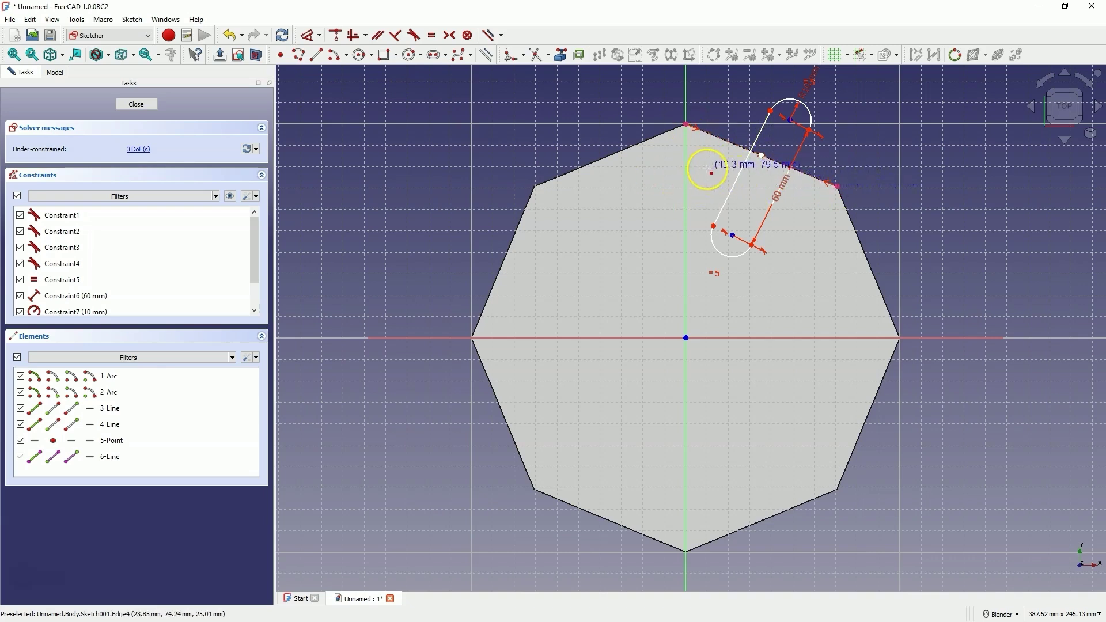
{"action": "right_click", "coordinate": [703, 167]}
- Constrain the slot's two arc centres symmetrically about the point on the linked edge
{"action": "left_click", "coordinate": [789, 120]}
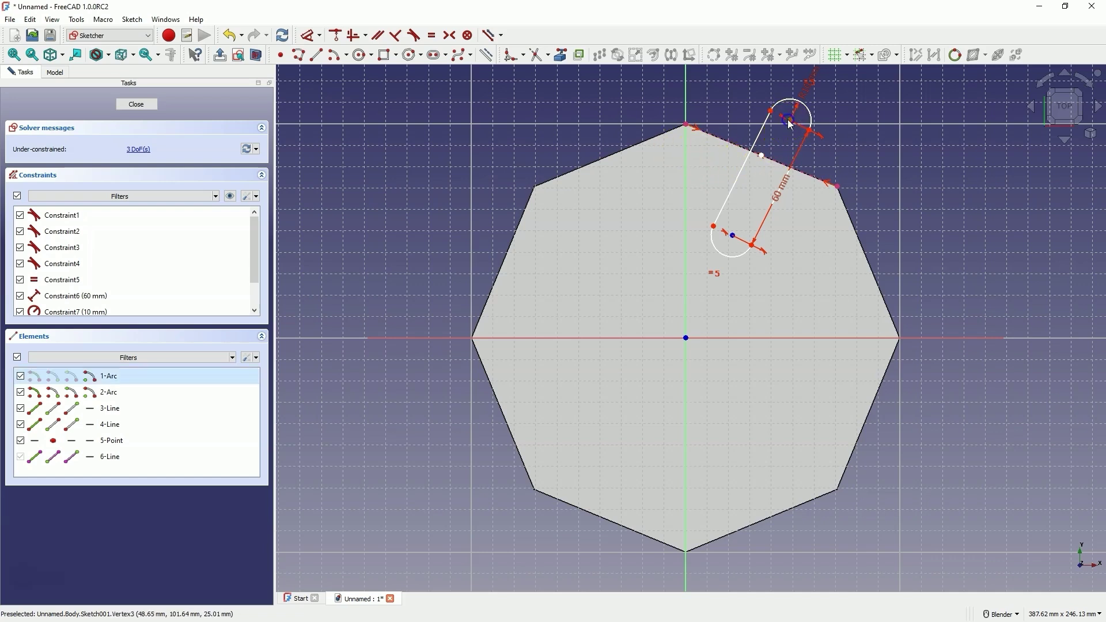
{"action": "left_click", "coordinate": [733, 235]}
{"action": "left_click", "coordinate": [762, 157]}
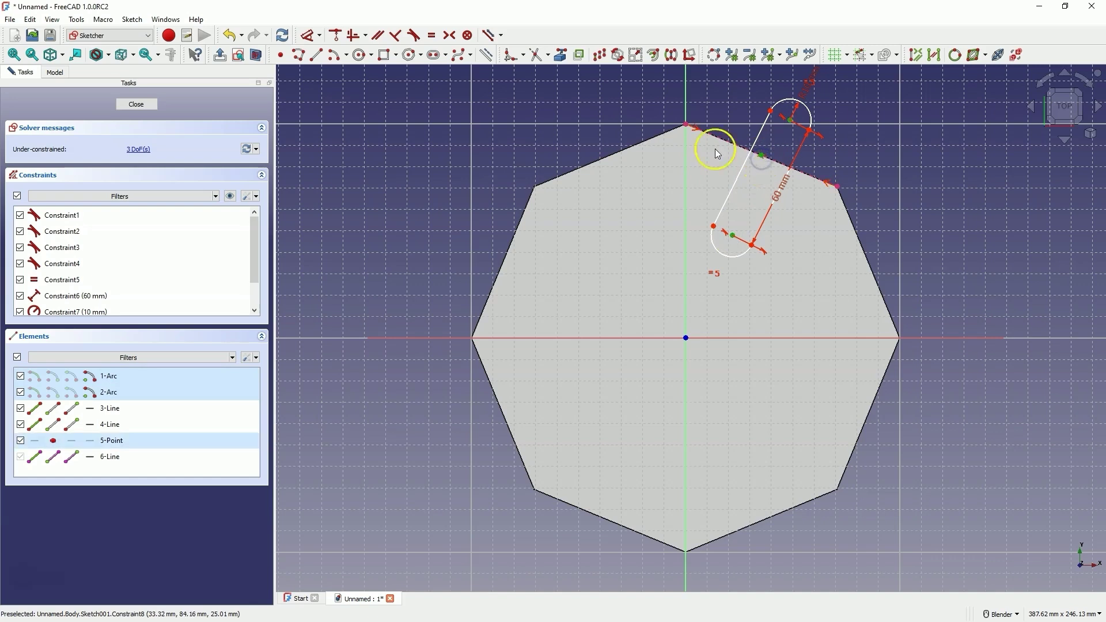
{"action": "left_click", "coordinate": [450, 35]}
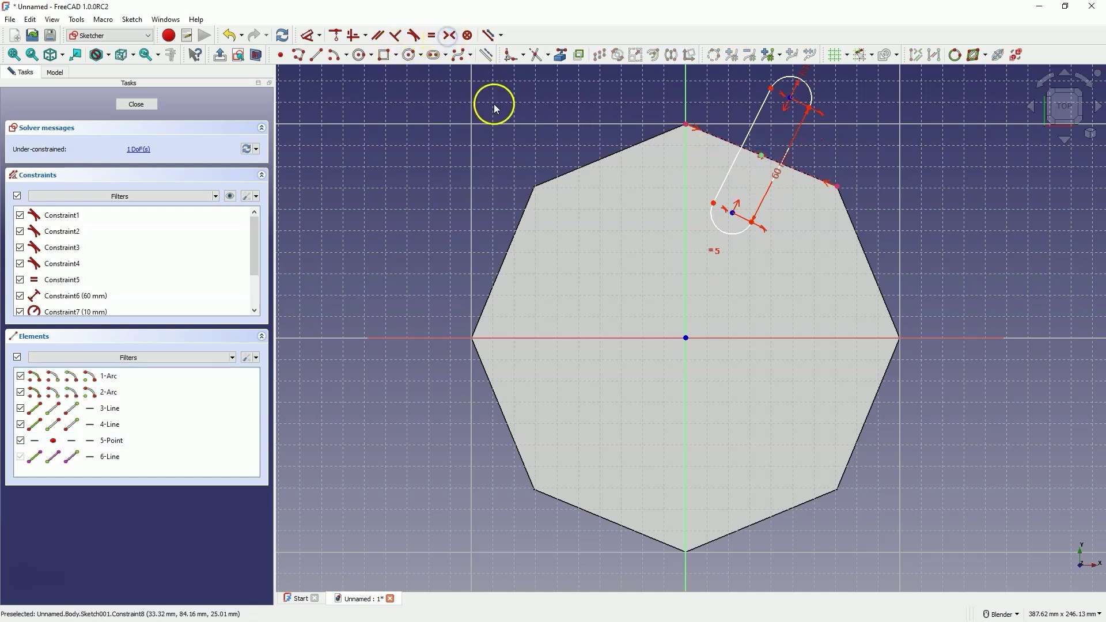
- Make the slot's straight side perpendicular to the linked octagon edge and finish the sketch
{"action": "left_click", "coordinate": [735, 161]}
{"action": "left_click", "coordinate": [718, 137]}
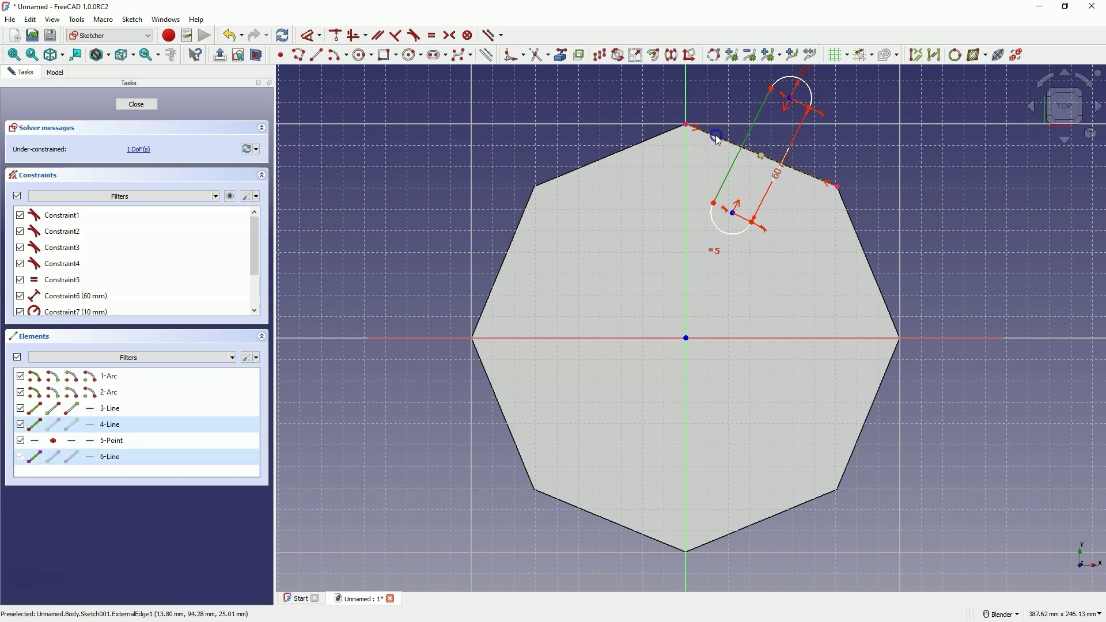
{"action": "left_click", "coordinate": [405, 38]}
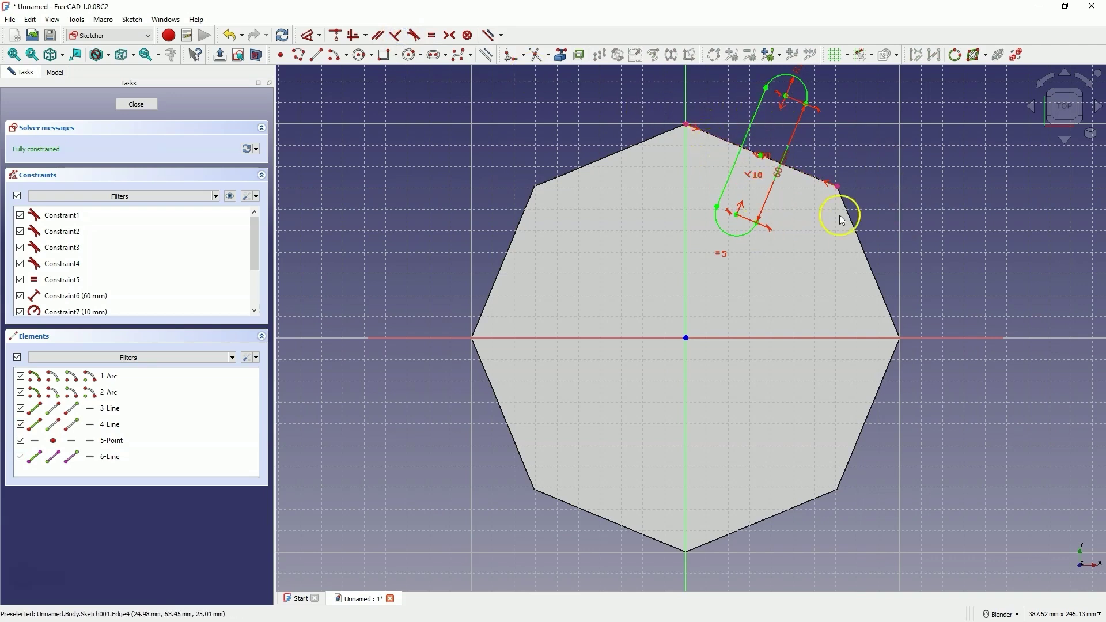
{"action": "left_click", "coordinate": [144, 105]}
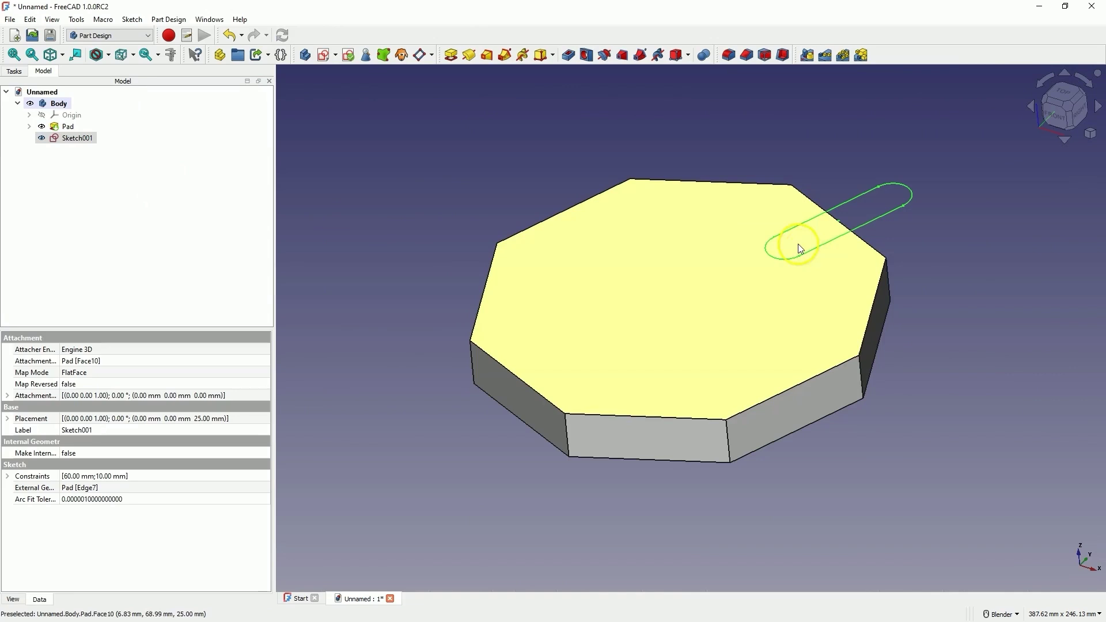
- Pocket the slot sketch through the whole octagonal plate using the Through all type
{"action": "left_click", "coordinate": [569, 55]}
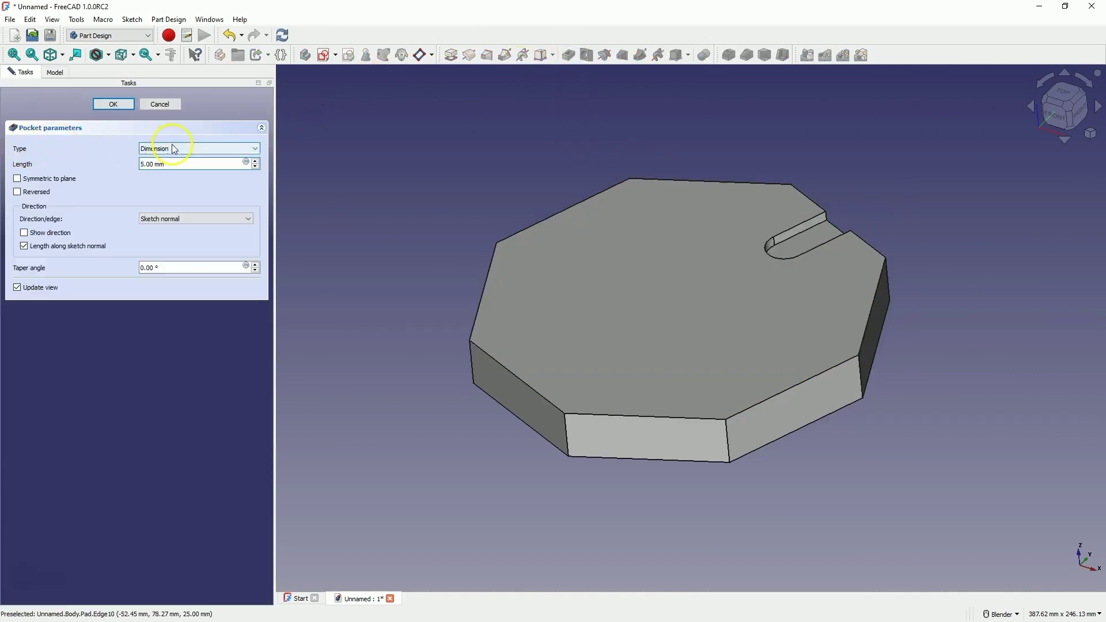
{"action": "left_click", "coordinate": [213, 148]}
{"action": "left_click", "coordinate": [172, 164]}
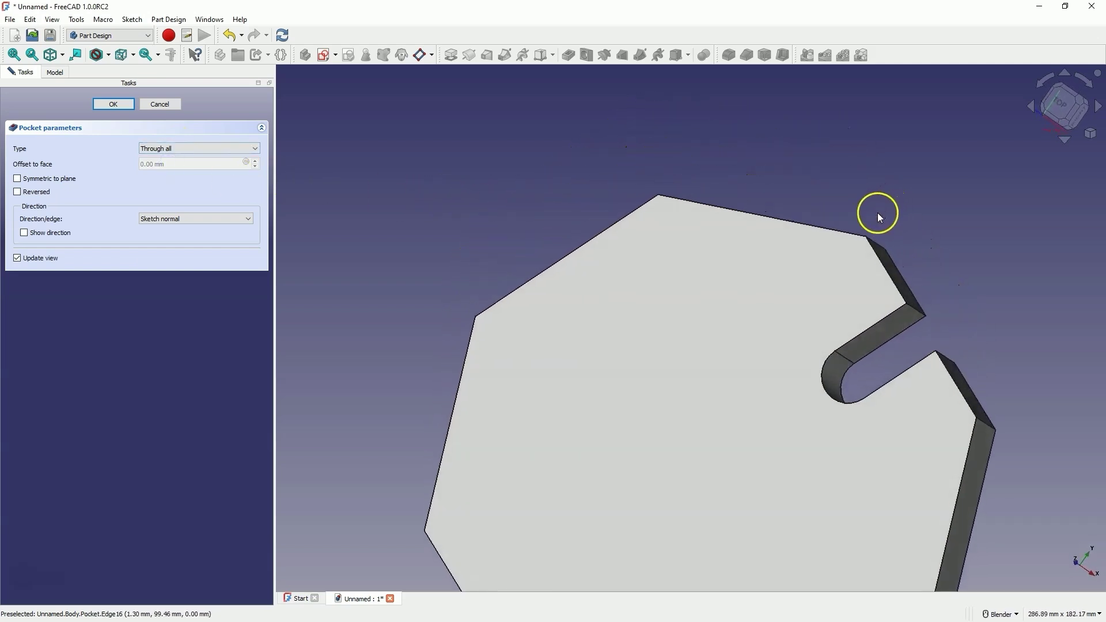
{"action": "left_click", "coordinate": [122, 107]}
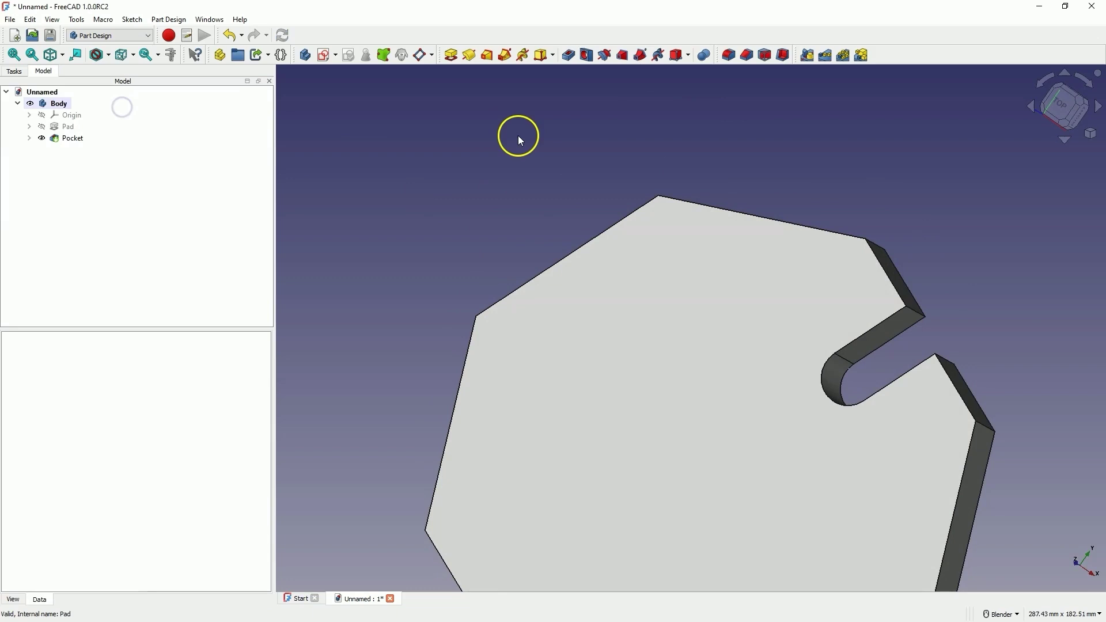
- Create a polar pattern of the slot pocket with 8 occurrences over 360° around the normal sketch axis
{"action": "middle_click_drag", "start_coordinate": [518, 136], "coordinate": [833, 330]}
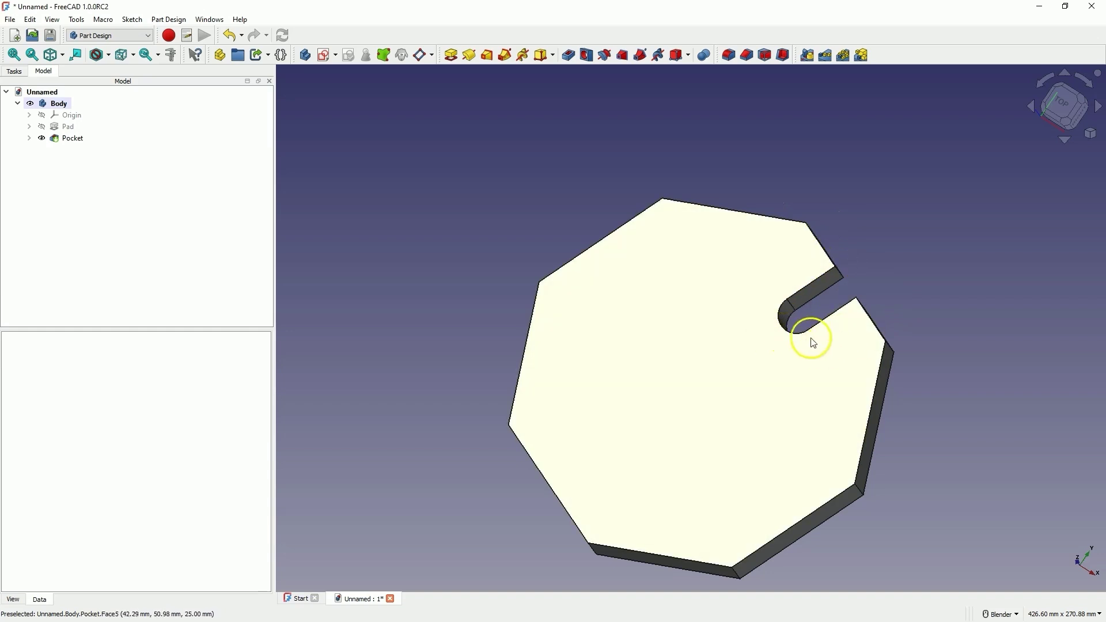
{"action": "left_click", "coordinate": [481, 263]}
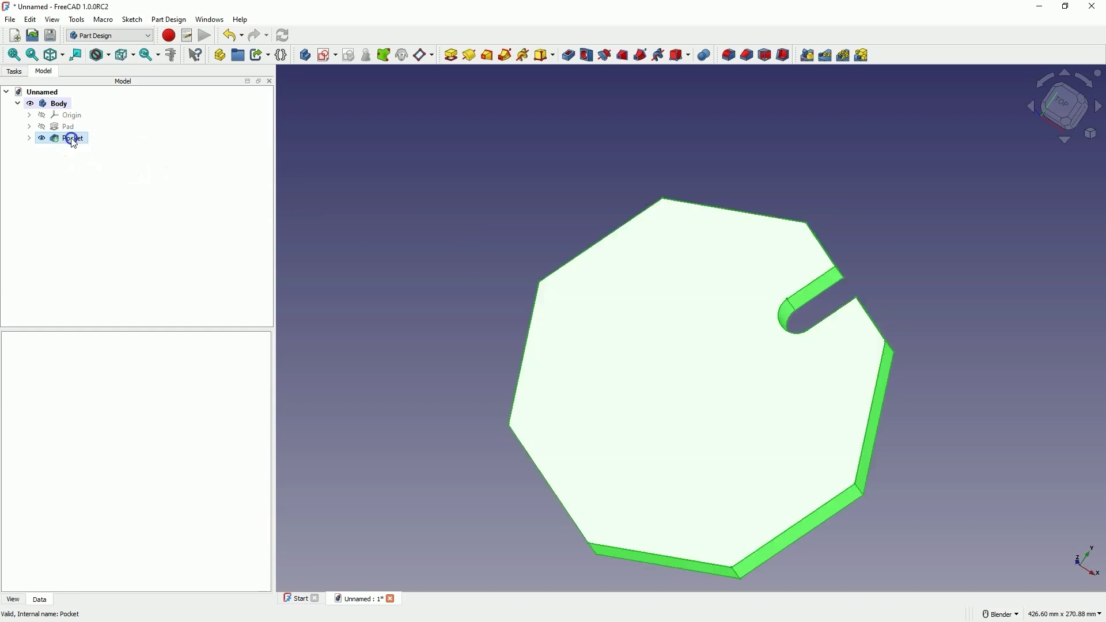
{"action": "left_click", "coordinate": [70, 138]}
{"action": "left_click", "coordinate": [295, 185]}
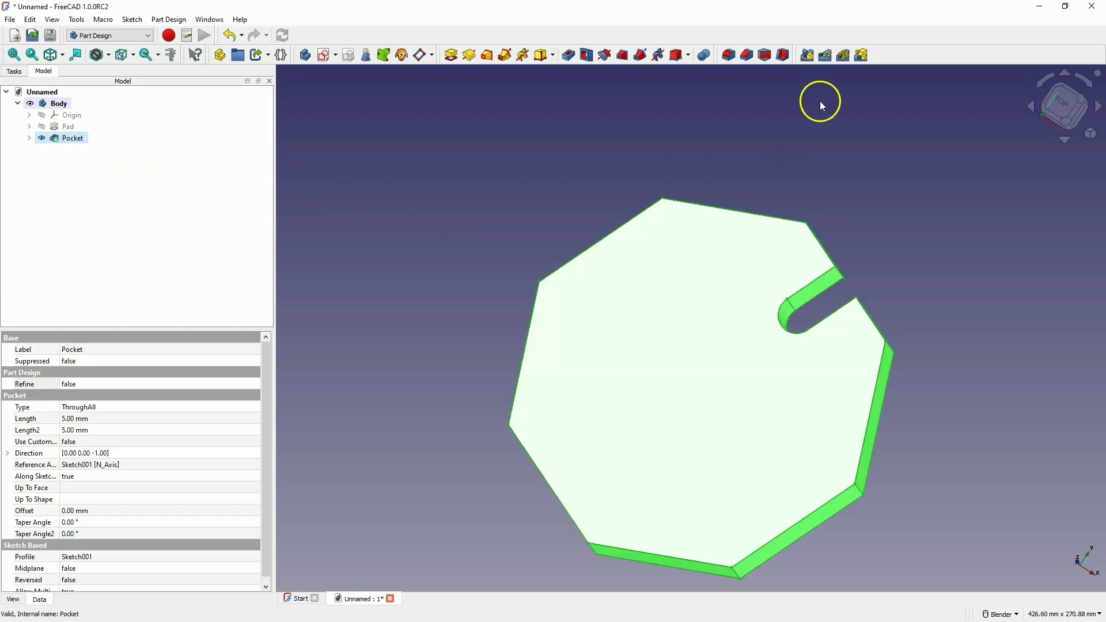
{"action": "left_click", "coordinate": [847, 57]}
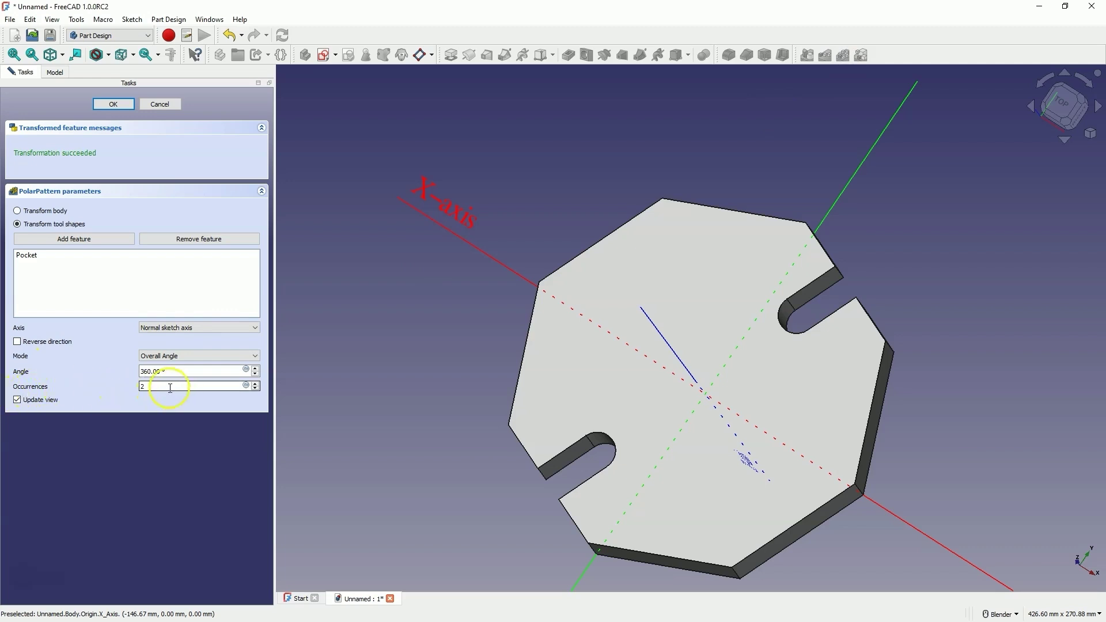
{"action": "left_click_drag", "start_coordinate": [171, 386], "coordinate": [99, 381]}
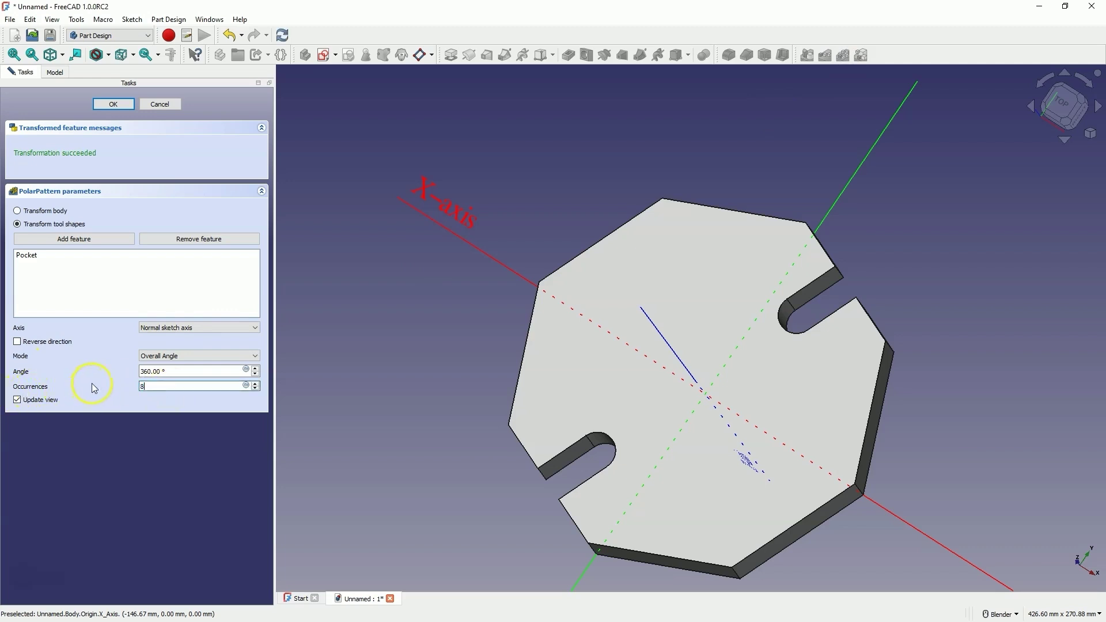
{"action": "left_click", "coordinate": [128, 108]}
- Hollow out the slotted plate from its top face with a Thickness of 3 mm
{"action": "left_click", "coordinate": [430, 130]}
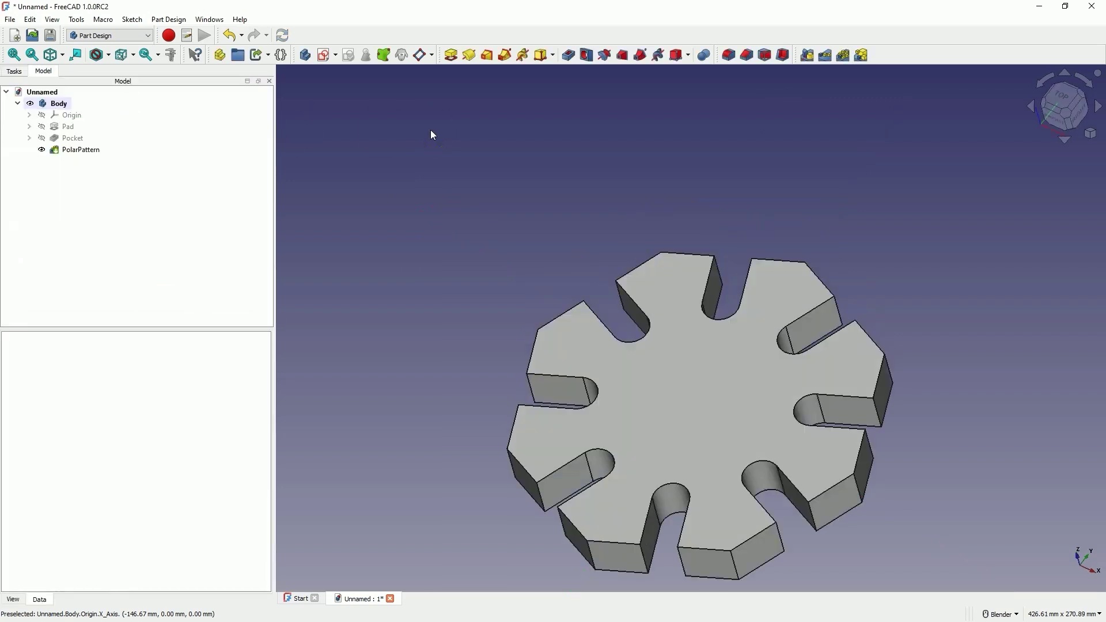
{"action": "left_click", "coordinate": [709, 383]}
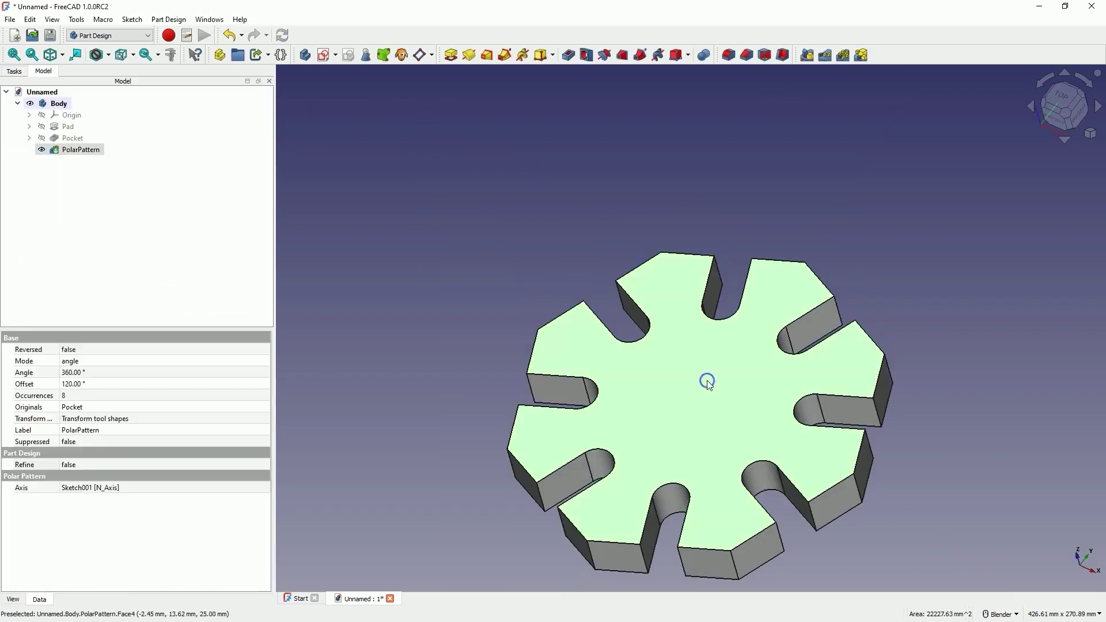
{"action": "left_click", "coordinate": [787, 54]}
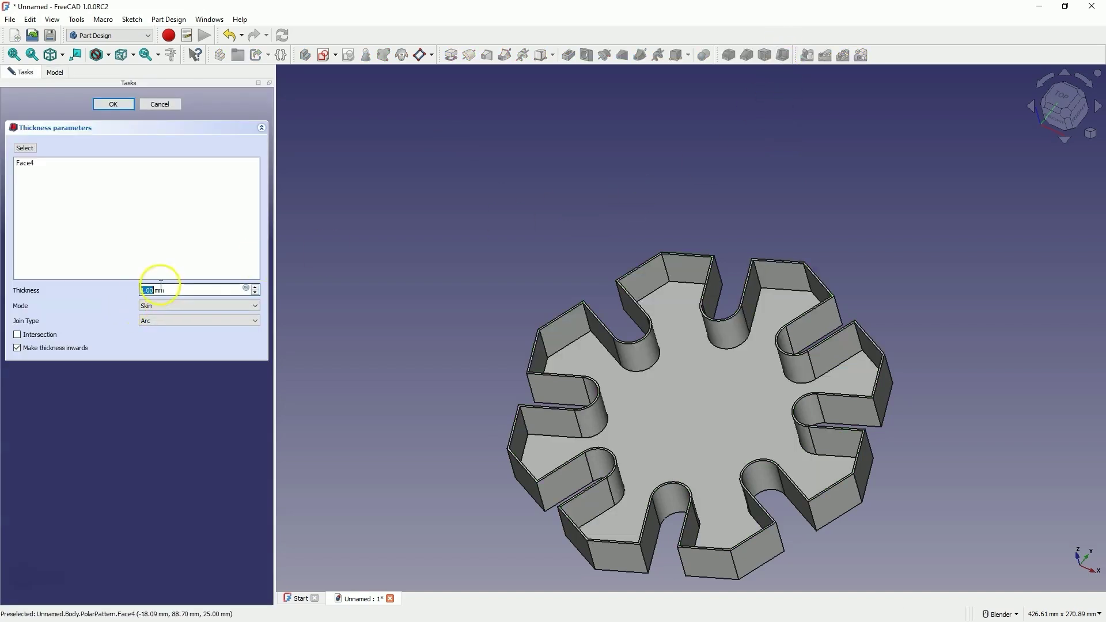
{"action": "type", "text": "3"}
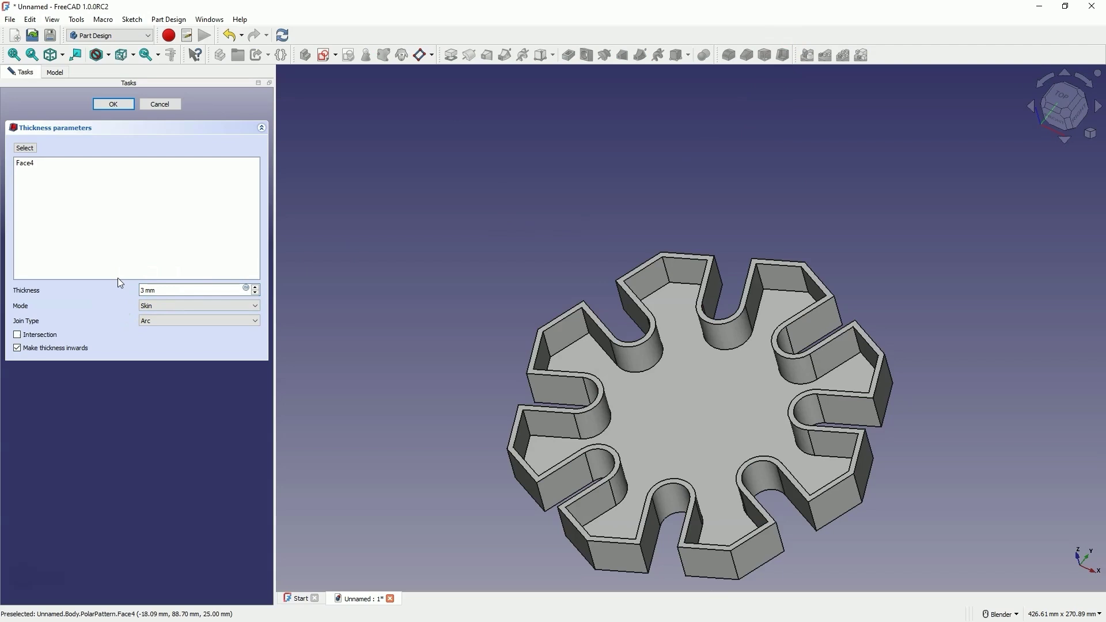
{"action": "left_click", "coordinate": [120, 108]}
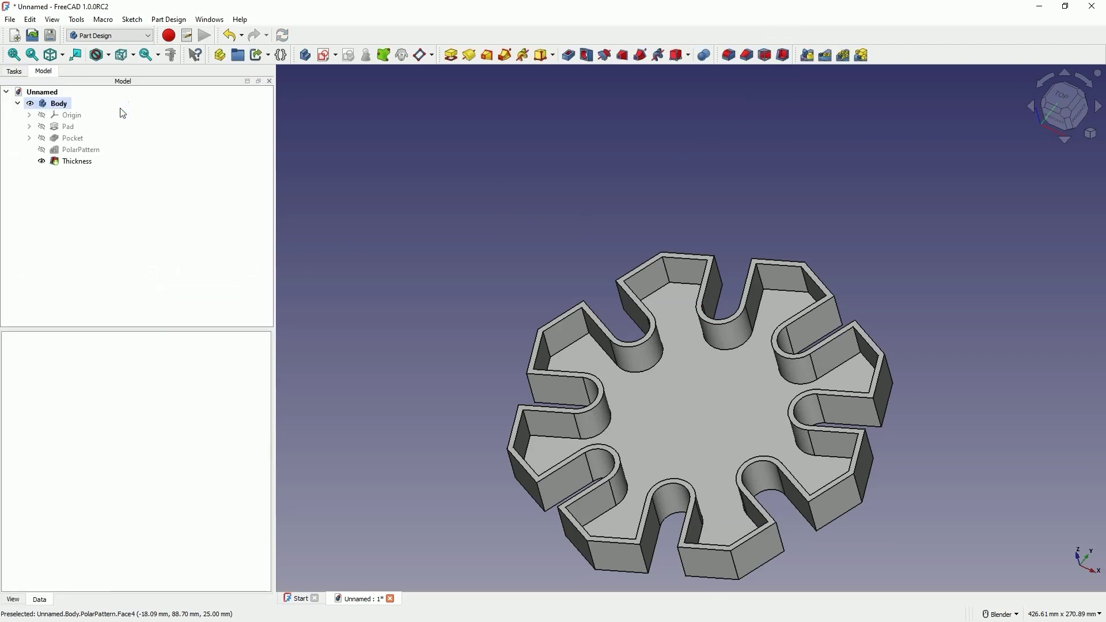
- Assign the Graphite material from the standard Carbon group to the body and view the finished part
{"action": "right_click", "coordinate": [60, 106]}
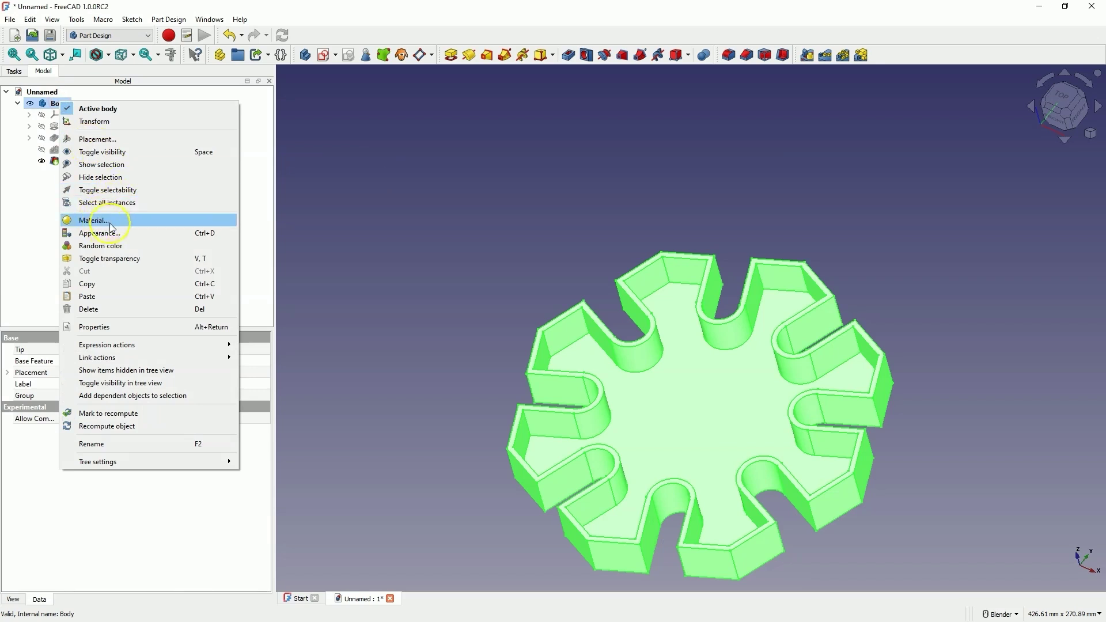
{"action": "left_click", "coordinate": [106, 221]}
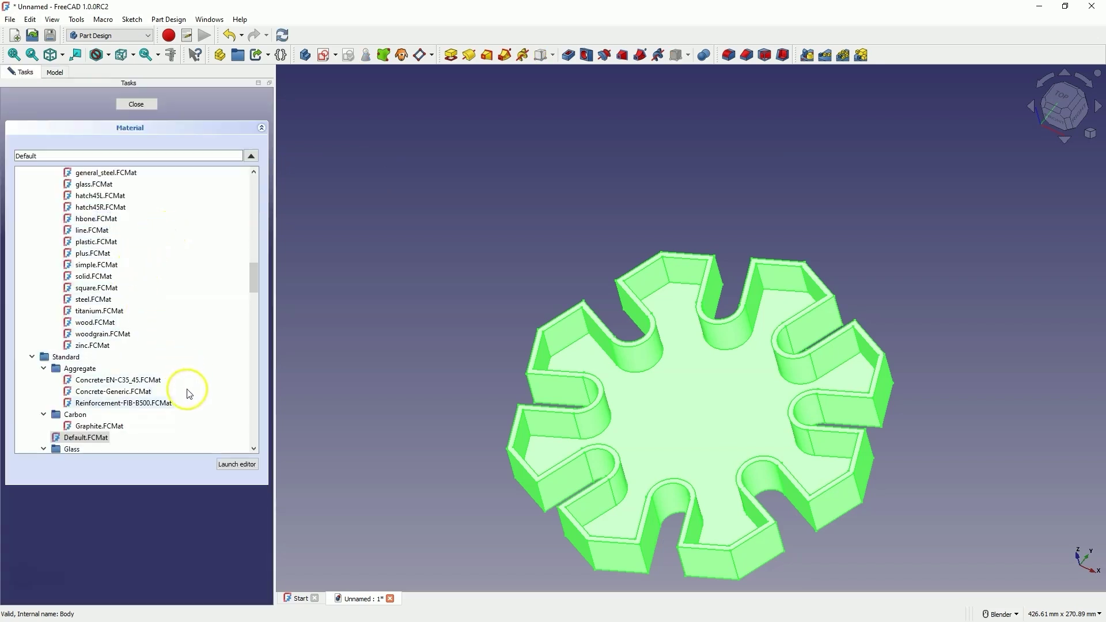
{"action": "left_click", "coordinate": [109, 426]}
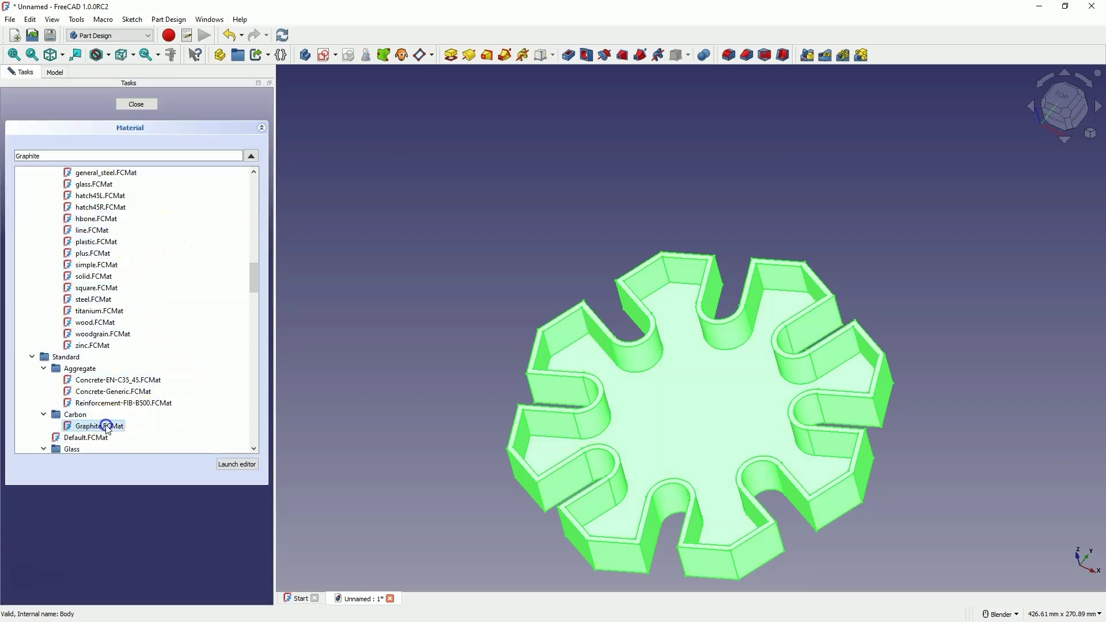
{"action": "left_click", "coordinate": [137, 104]}
{"action": "key", "text": "0"}
{"action": "middle_click_drag", "start_coordinate": [450, 144], "coordinate": [454, 149]}
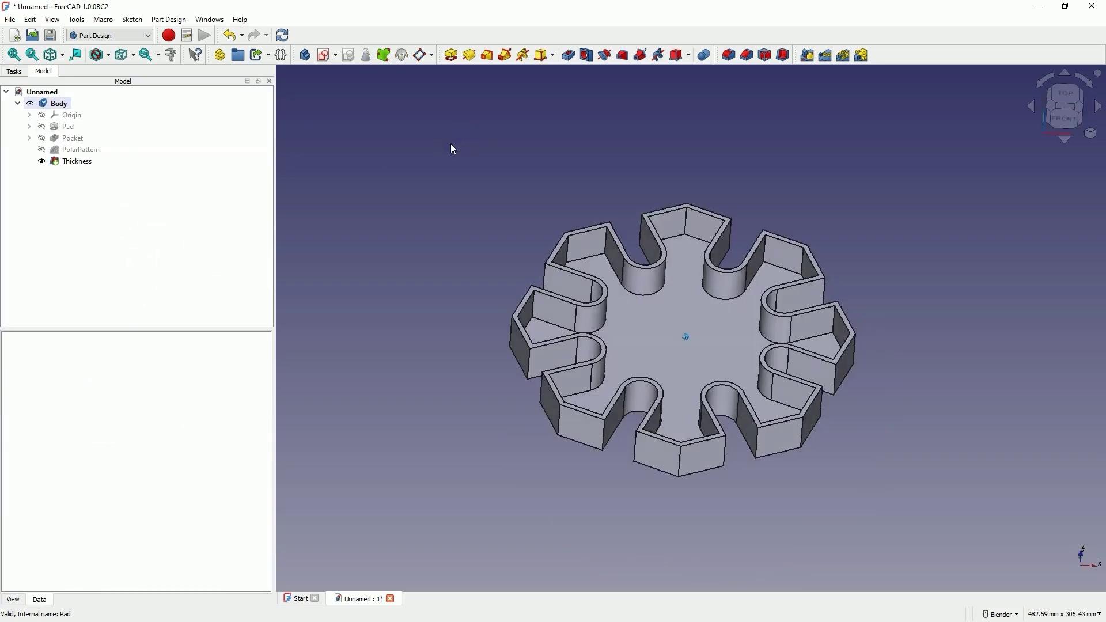